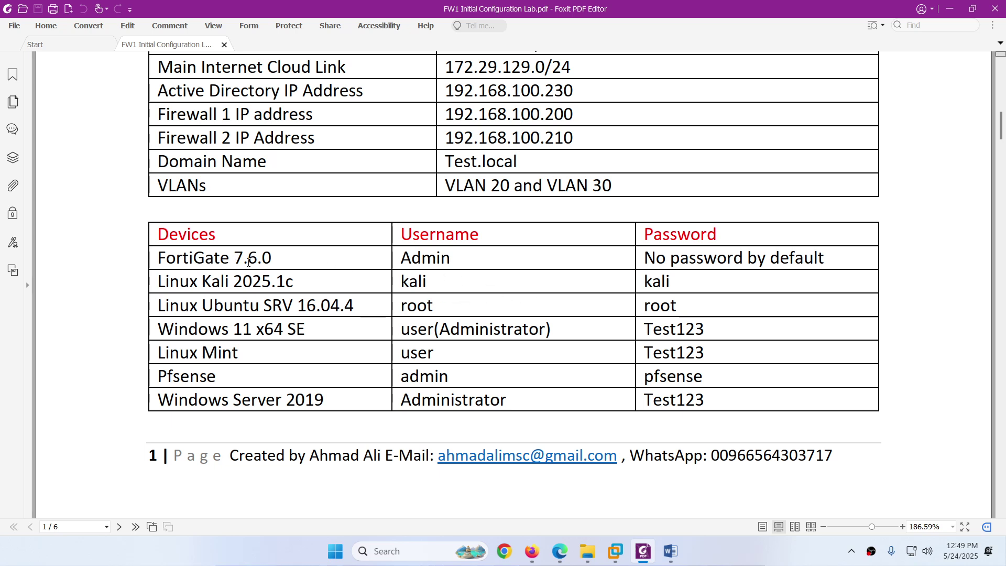
Step: Note the FortiGate's default login, Admin with no password, then switch to the EVE topology
drag(399, 258, 455, 262)
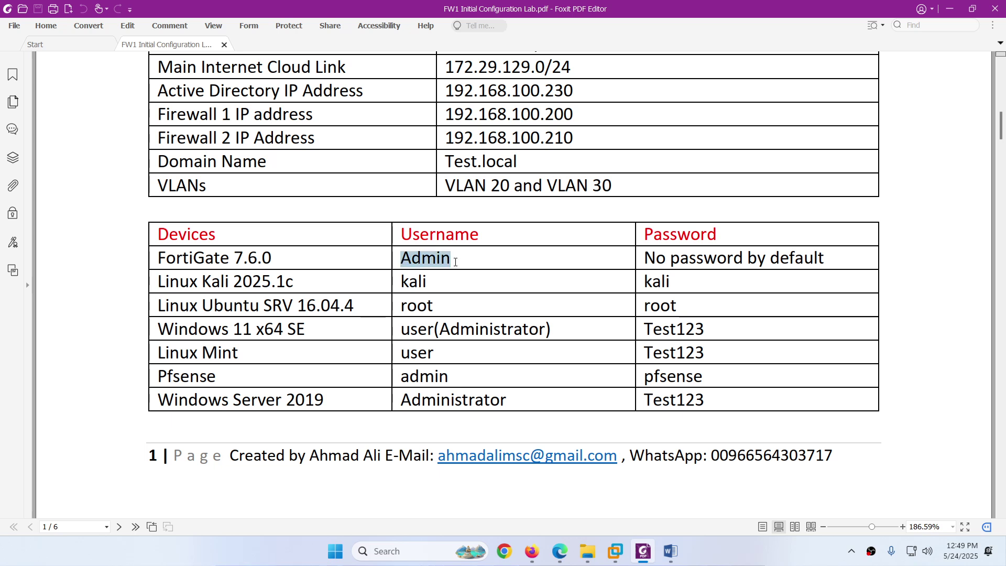
drag(643, 259, 847, 257)
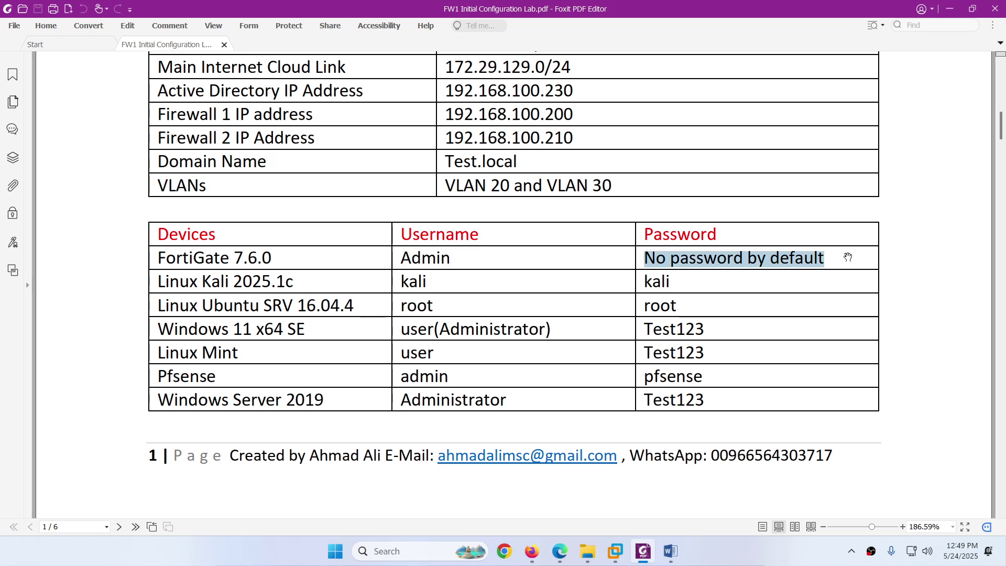
click(559, 551)
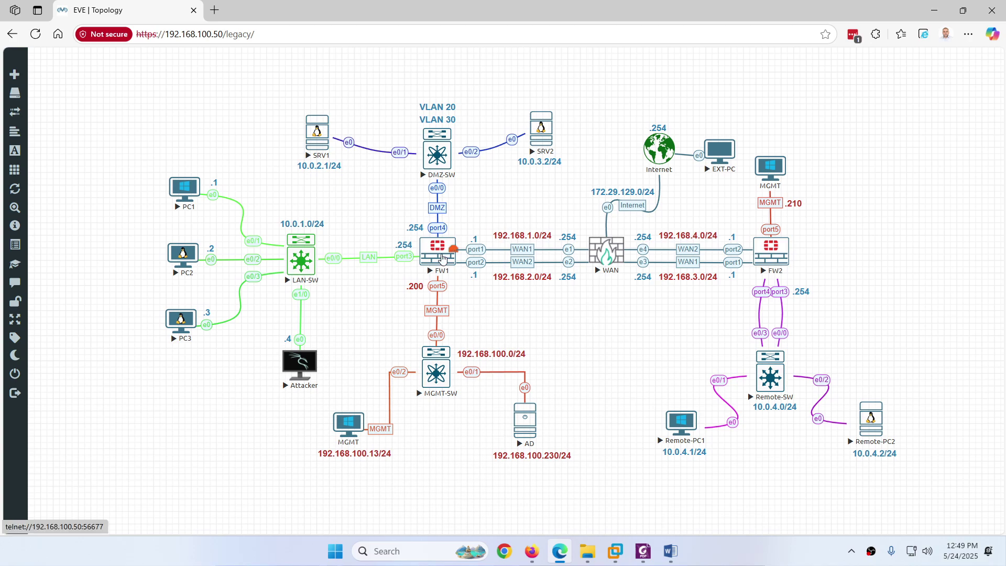
Step: Open FW1's console, log in as admin and set the new forced password
click(443, 258)
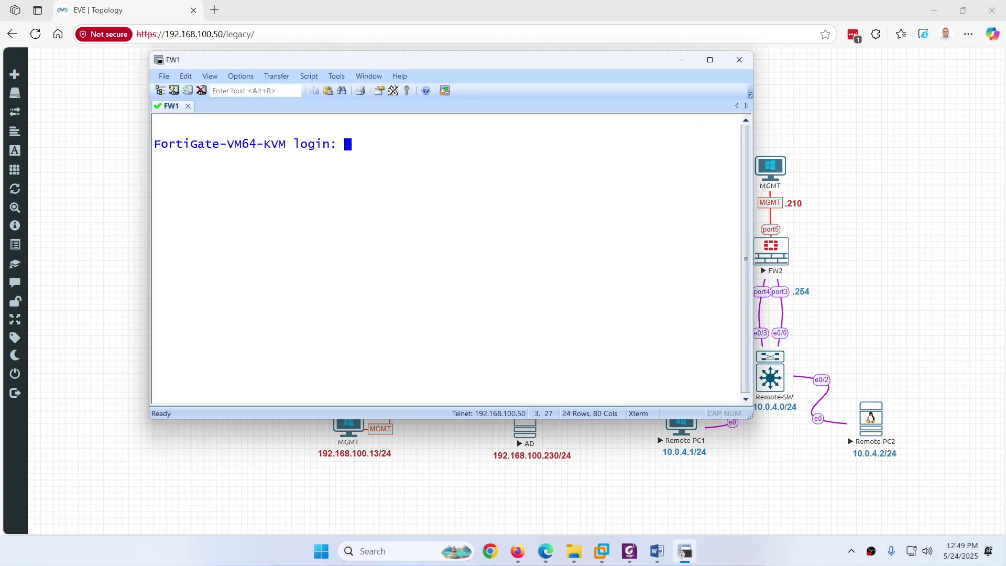
text(admin)
key(Return)
key(Return)
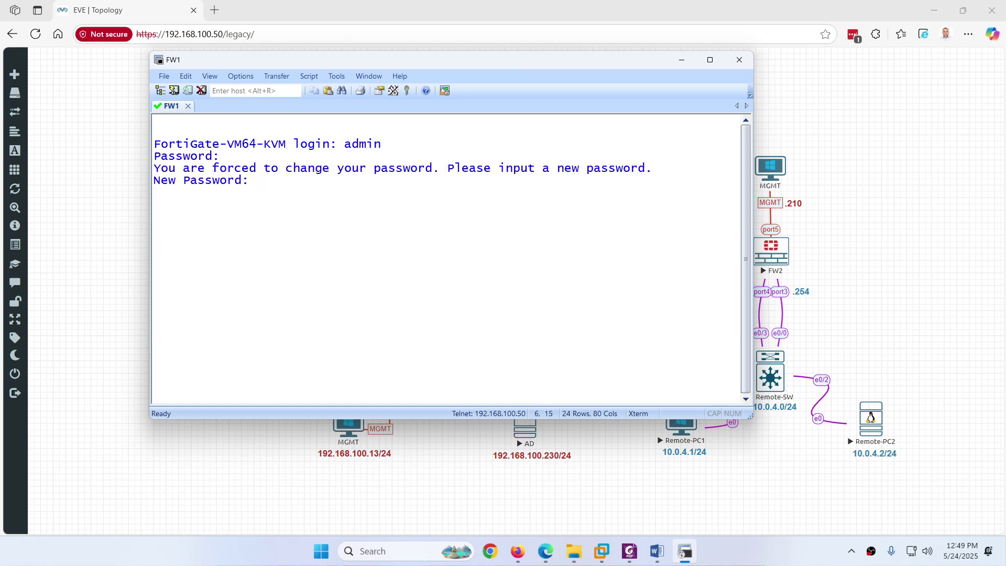
key(Return)
key(Return)
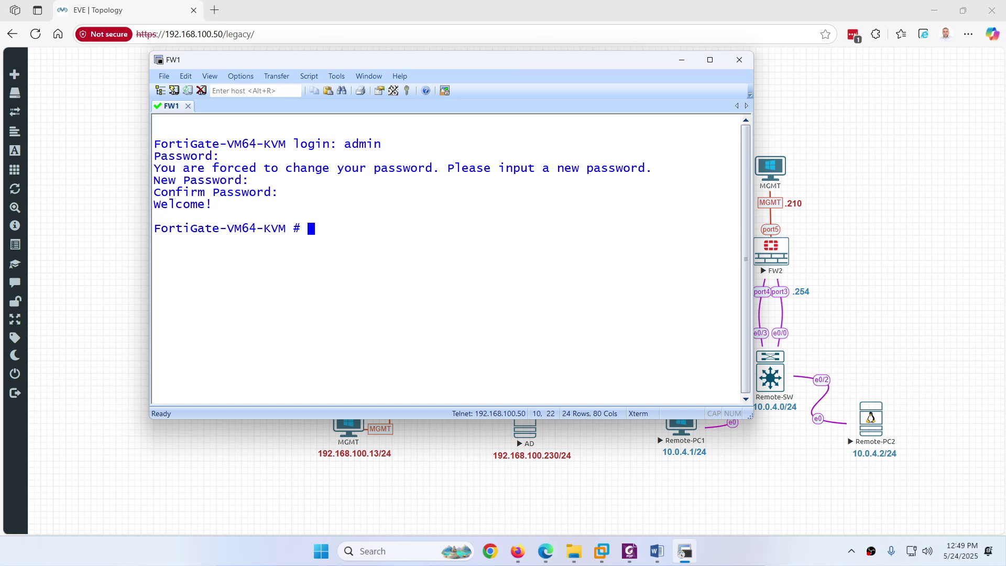
Step: Set the hostname to FW1 under config system global, then clear the screen
text(config system global  FortiGate-VM64-KVM (global) # )
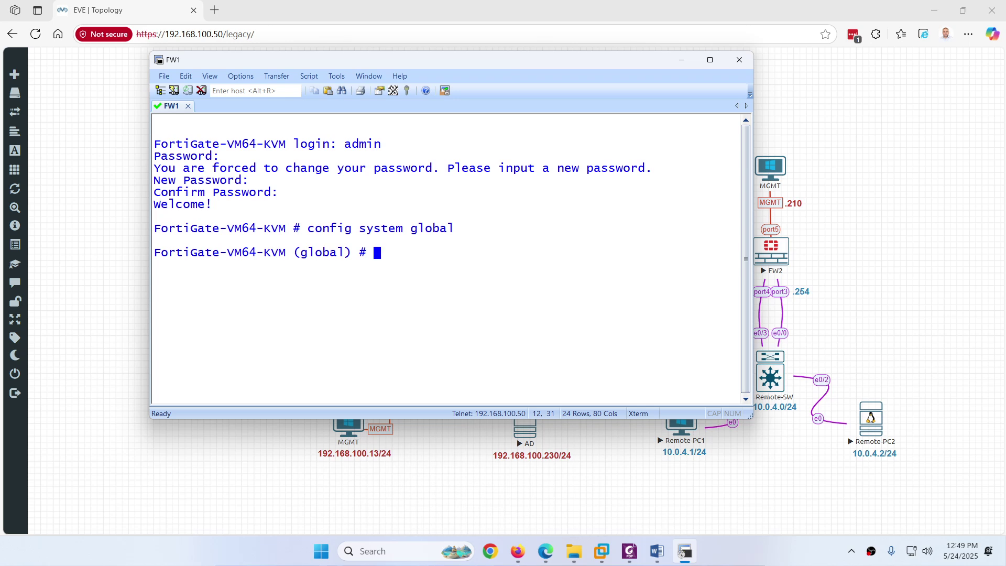
text(set hostname FW1)
key(Return)
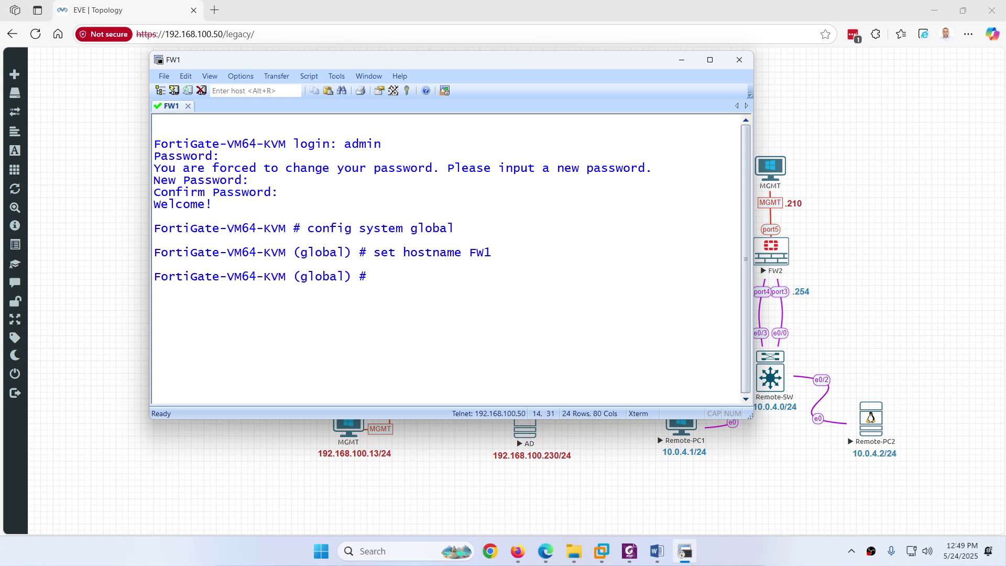
text(end)
key(Return)
drag(286, 229, 153, 228)
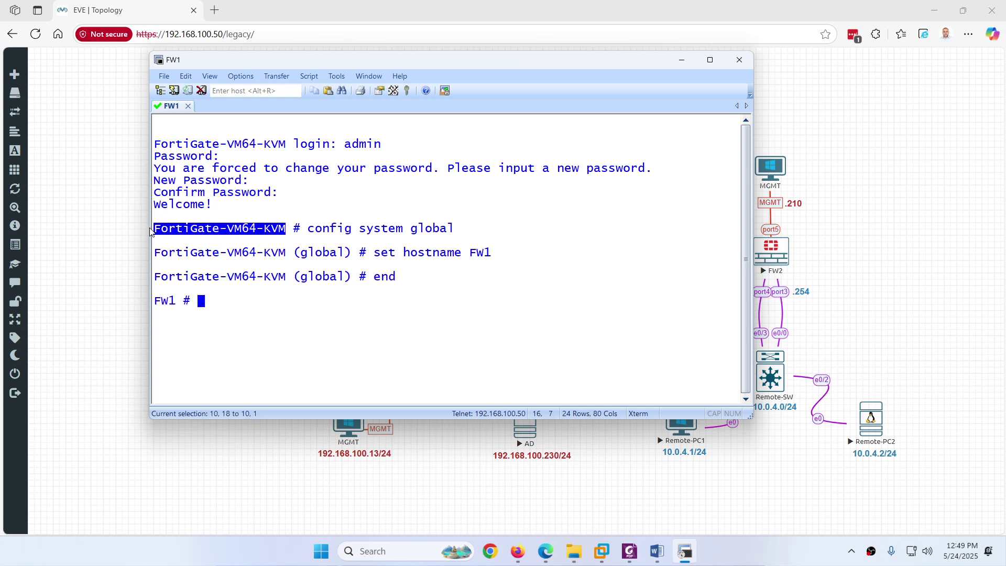
double_click(168, 300)
click(252, 333)
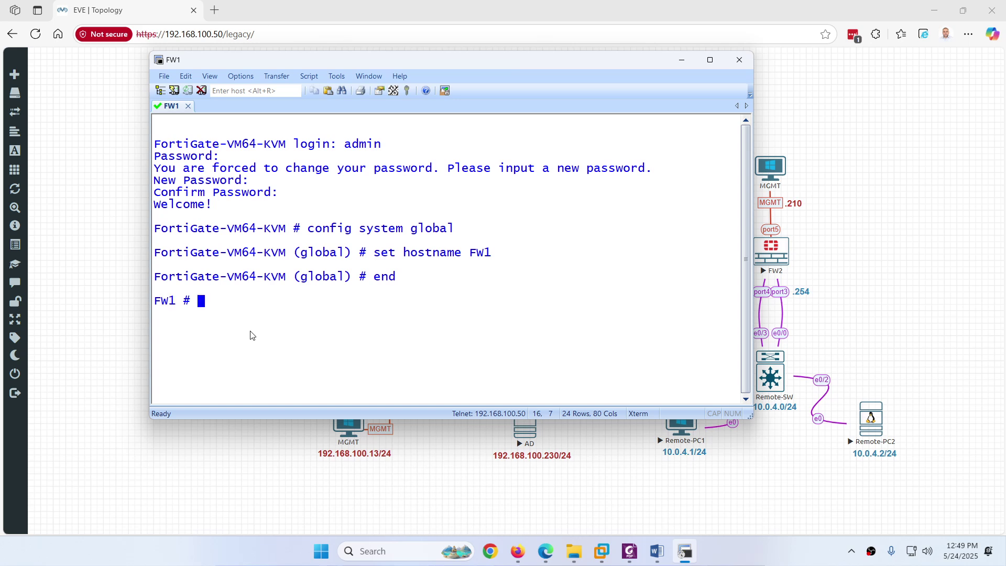
key(ctrl+l)
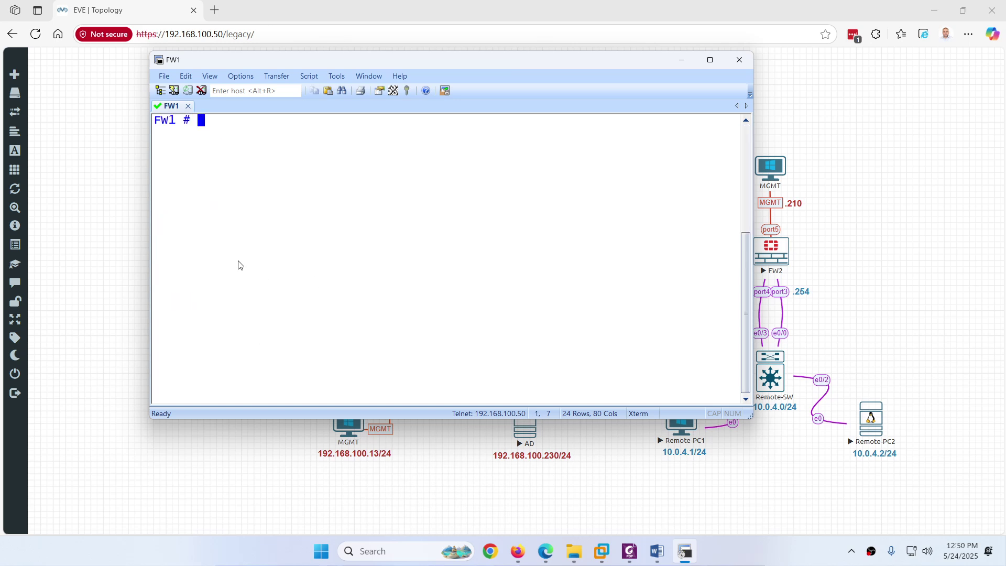
Step: Edit port5 under config system interface and assign it 192.168.100.200/24
click(684, 551)
text(config system interface)
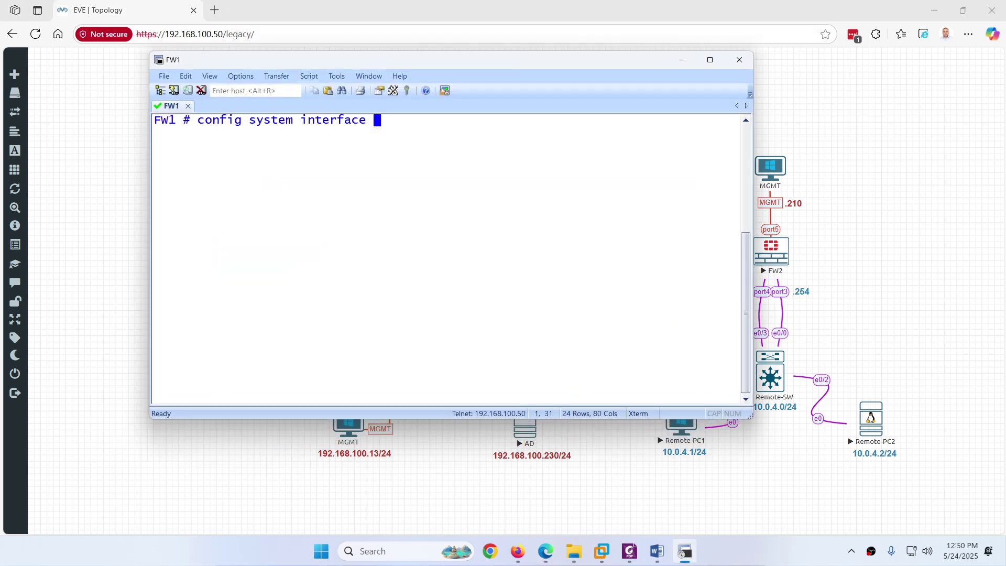
key(Return)
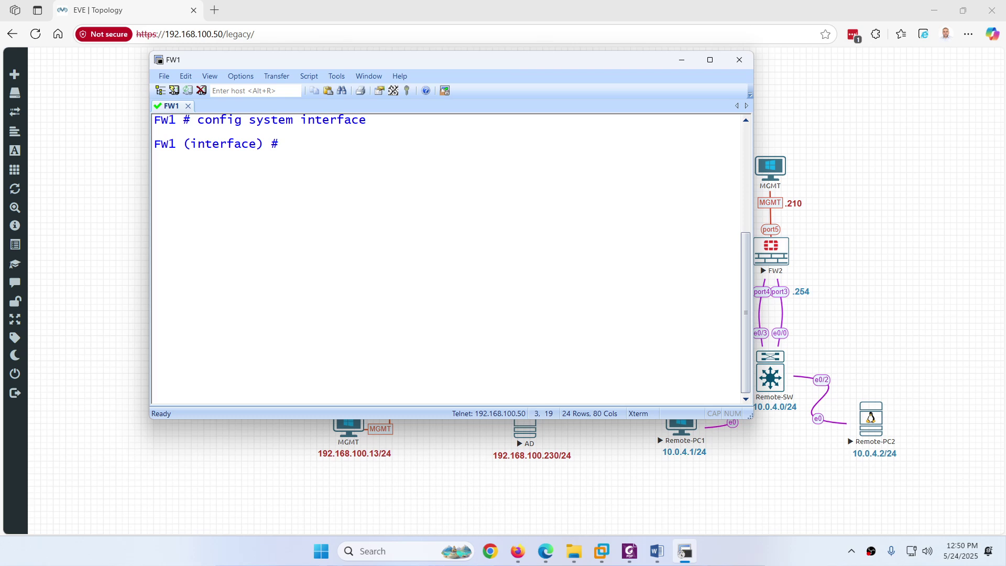
text(edit port3)
key(BackSpace)
text(4)
key(Return)
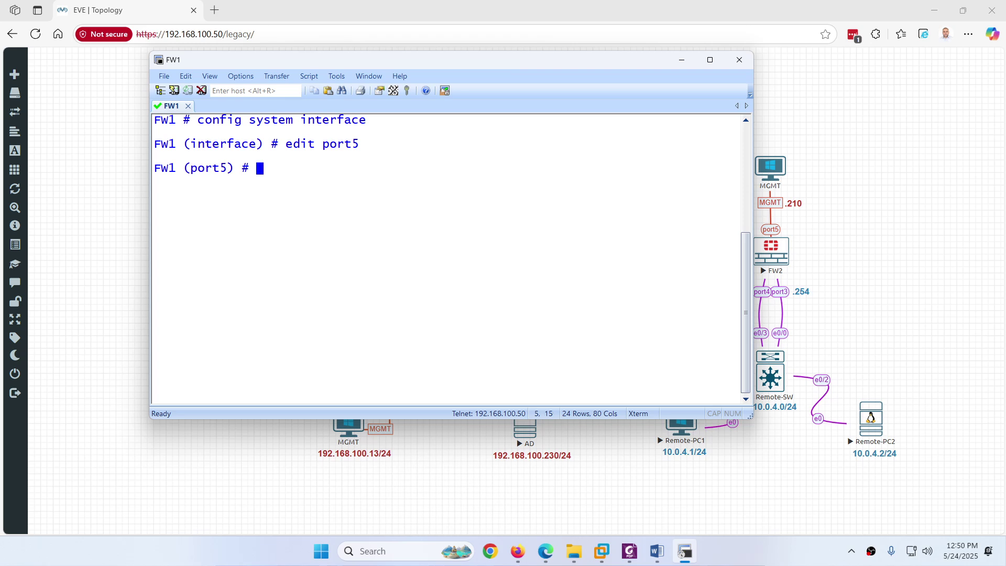
text(set ip 192.168.1)
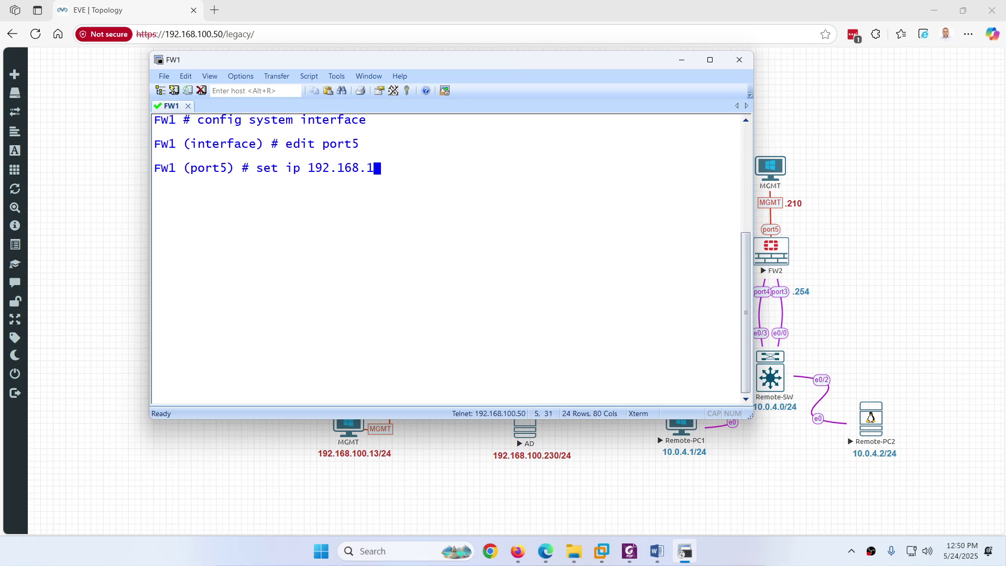
text(00.200/24)
key(Return)
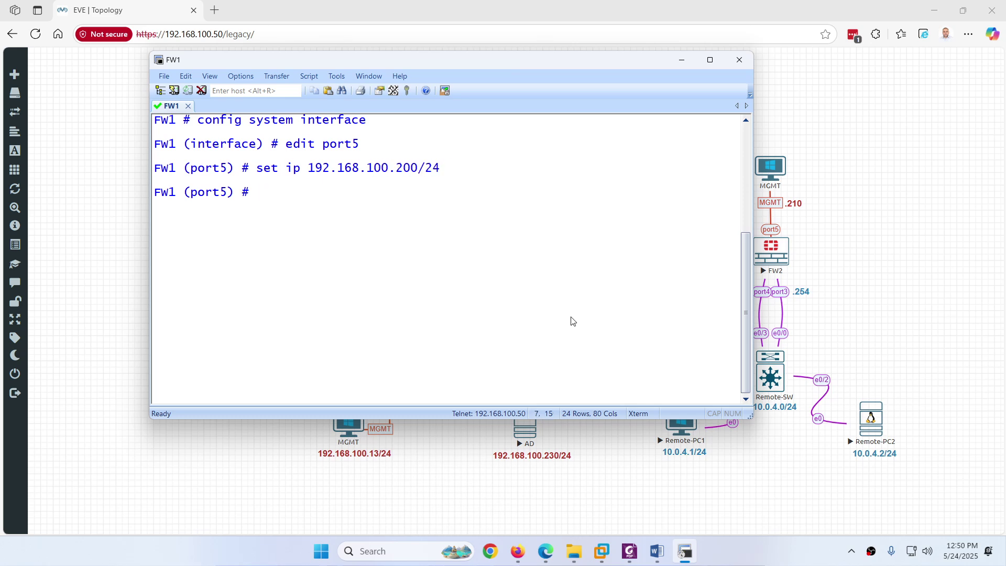
Step: Allow https, http, ssh and ping on port5, save the interface, and close the console
click(684, 550)
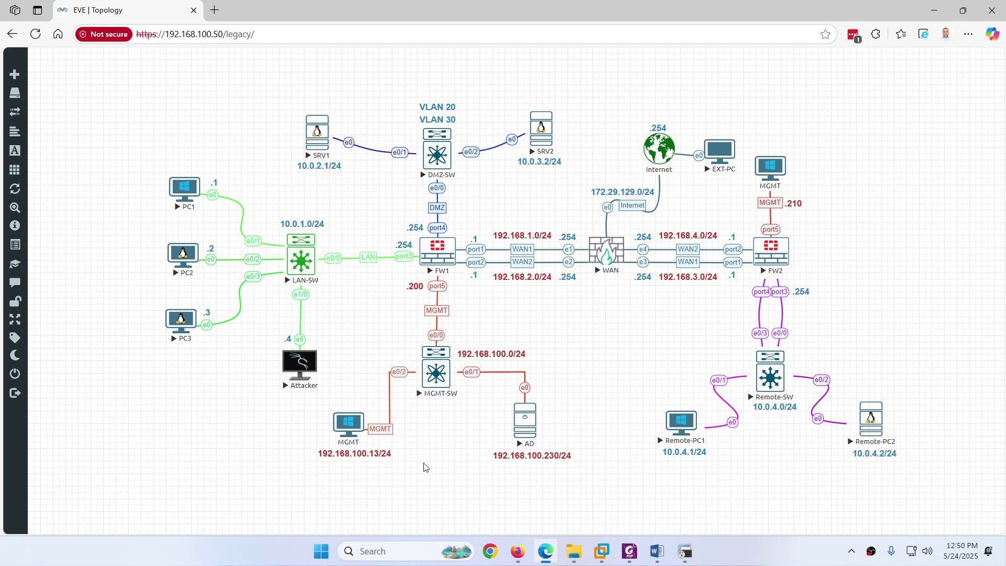
click(683, 550)
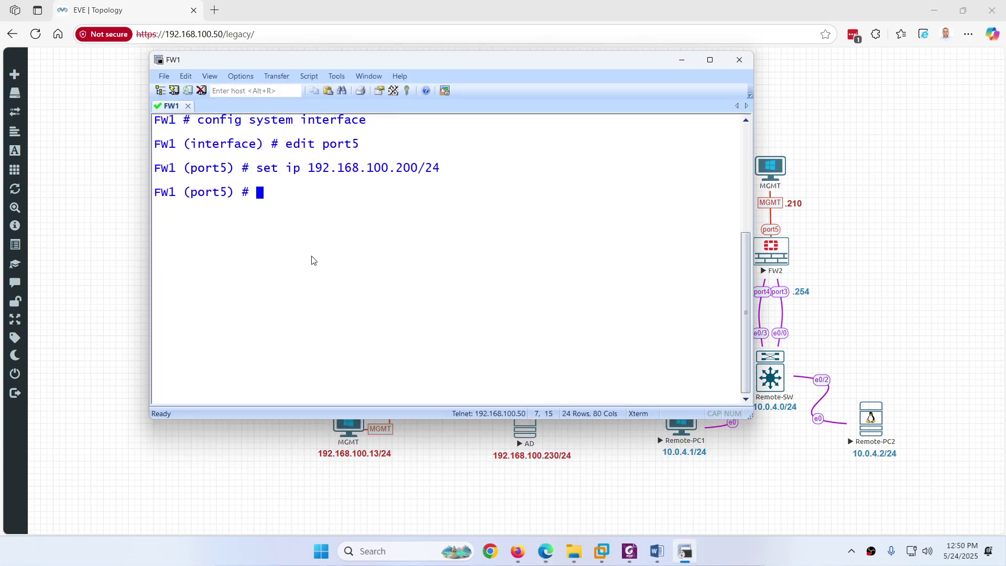
text(set all)
key(Tab)
text(h)
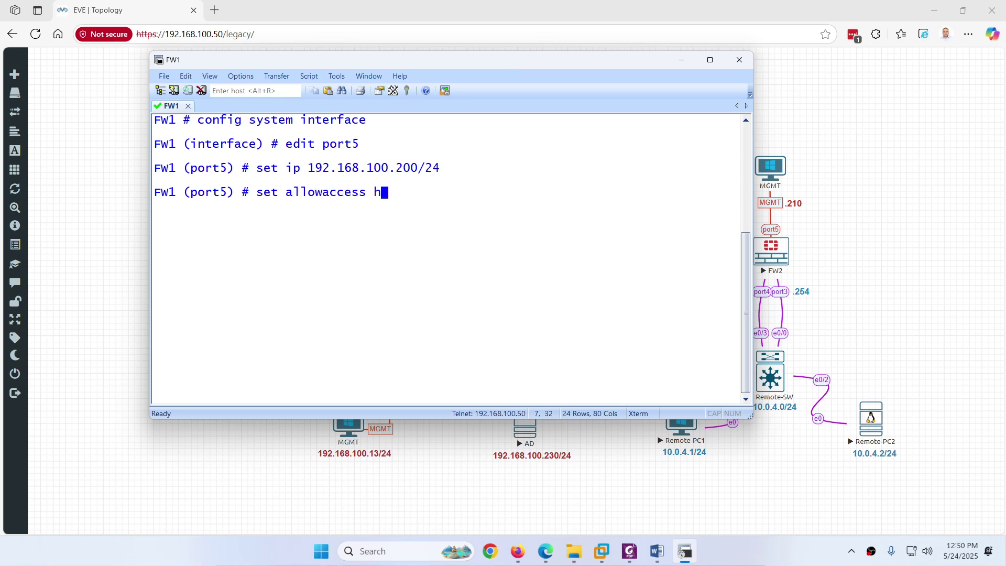
text(ttps http ssh ping)
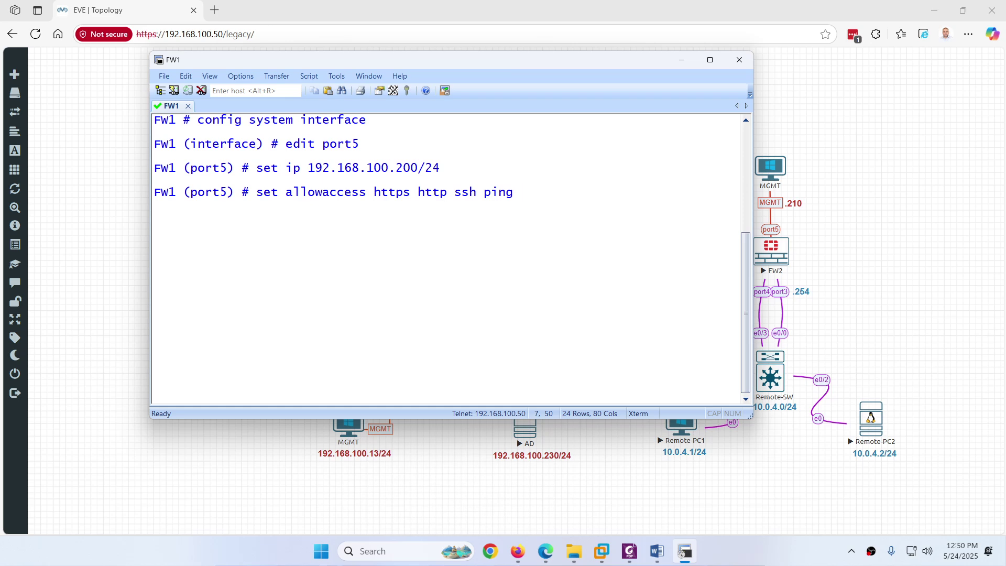
key(Return)
text(en)
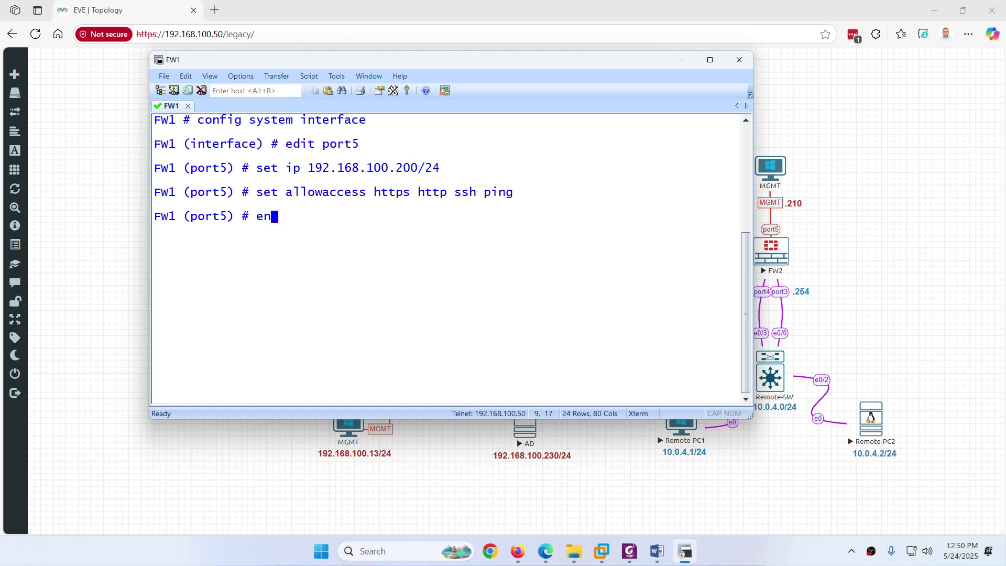
text(d)
key(Return)
drag(418, 168, 308, 169)
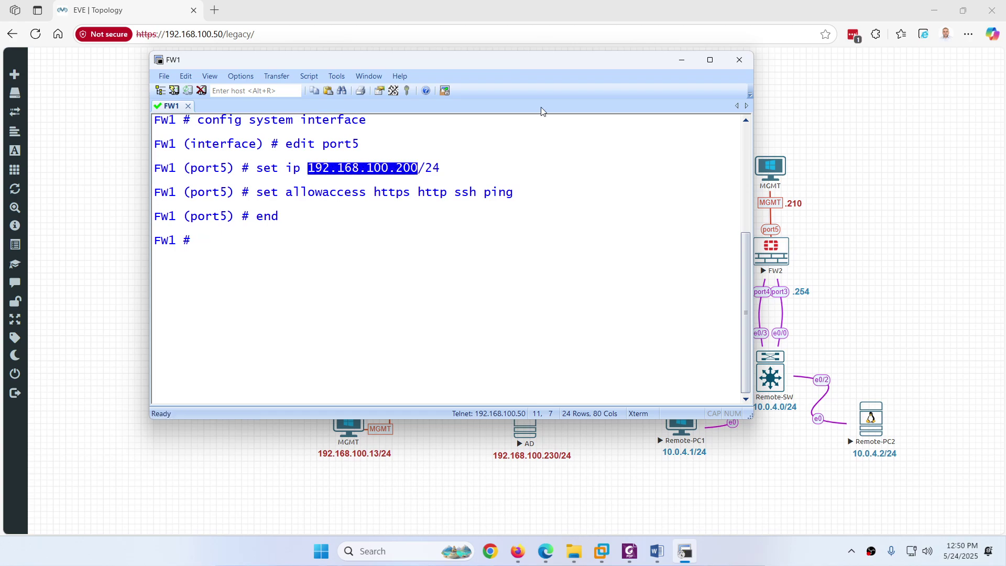
click(735, 62)
Step: Disconnect from FW1 and load 192.168.100.200 in a new browser tab
click(454, 267)
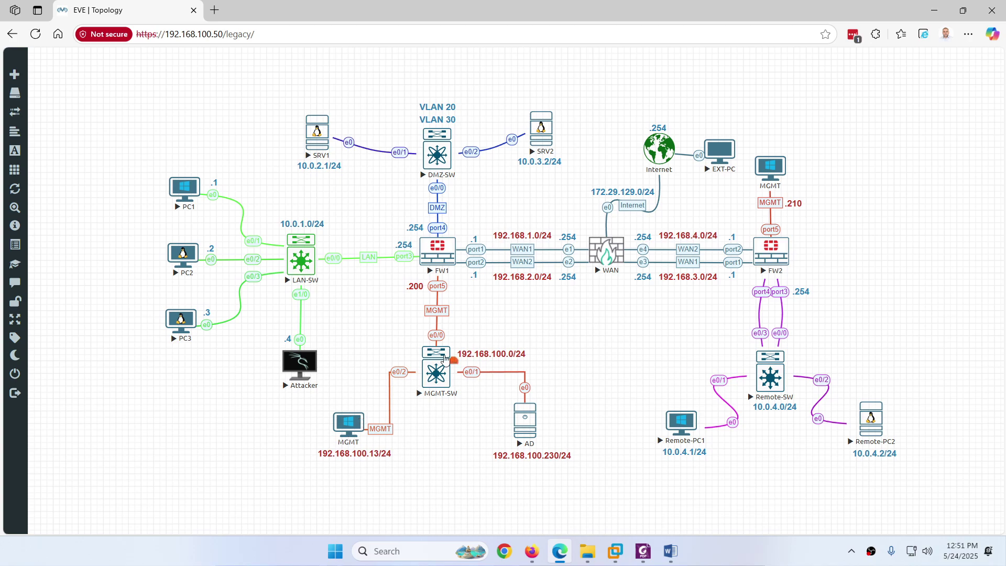
click(214, 10)
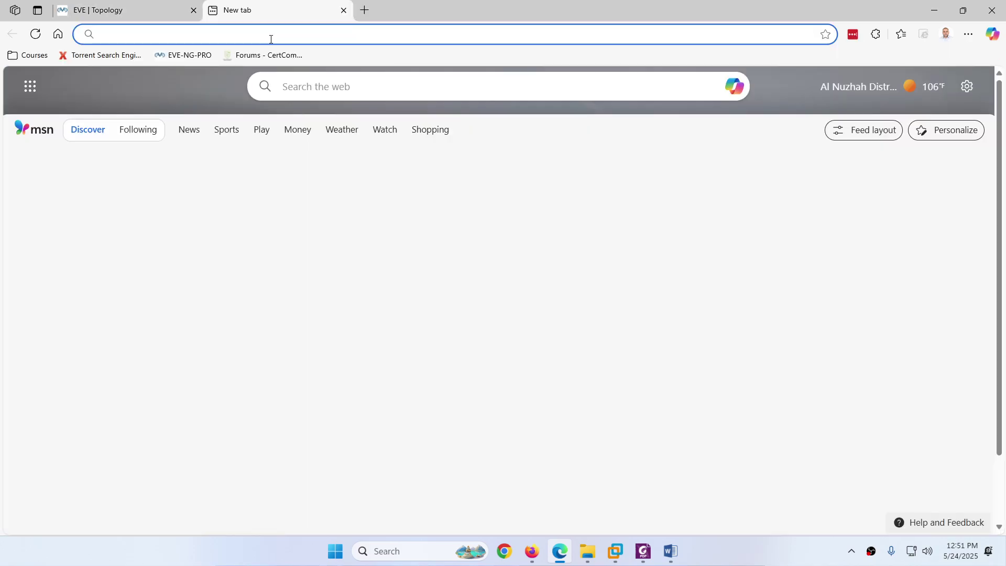
text(192.168.100.200)
key(Return)
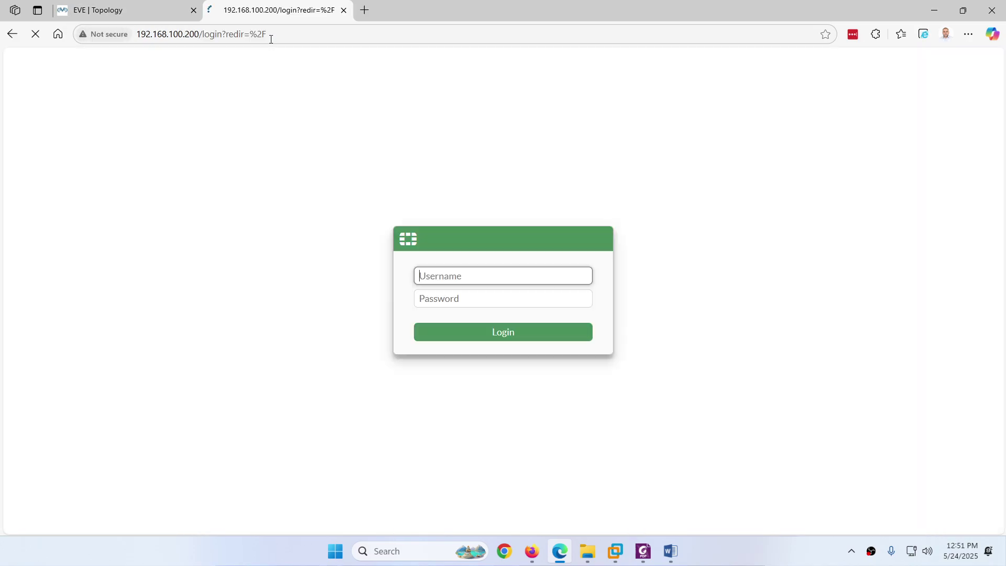
Step: Sign in to FW1's web UI as admin, decline saving the password, and return to EVE
text(admin)
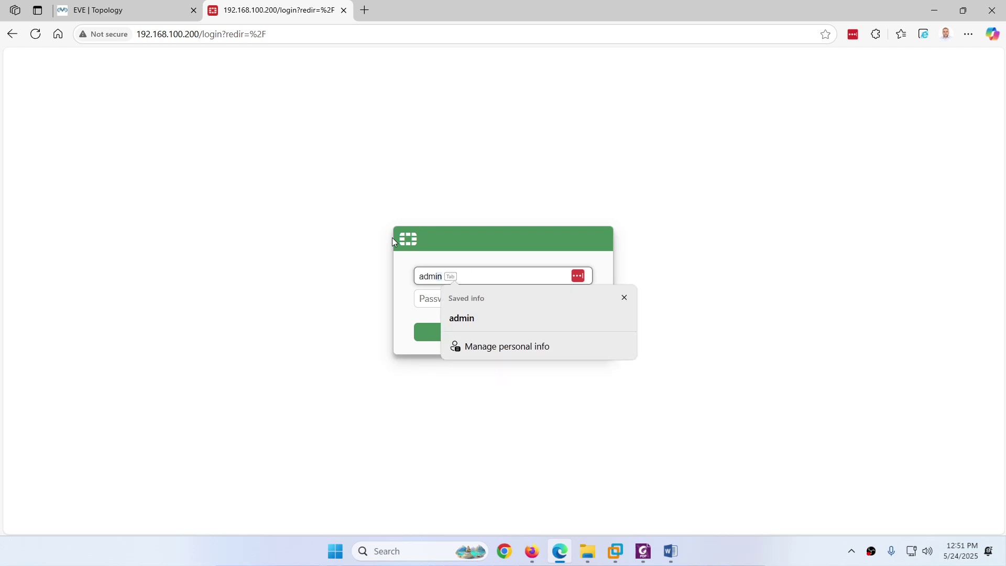
key(Tab)
text(adm)
key(Return)
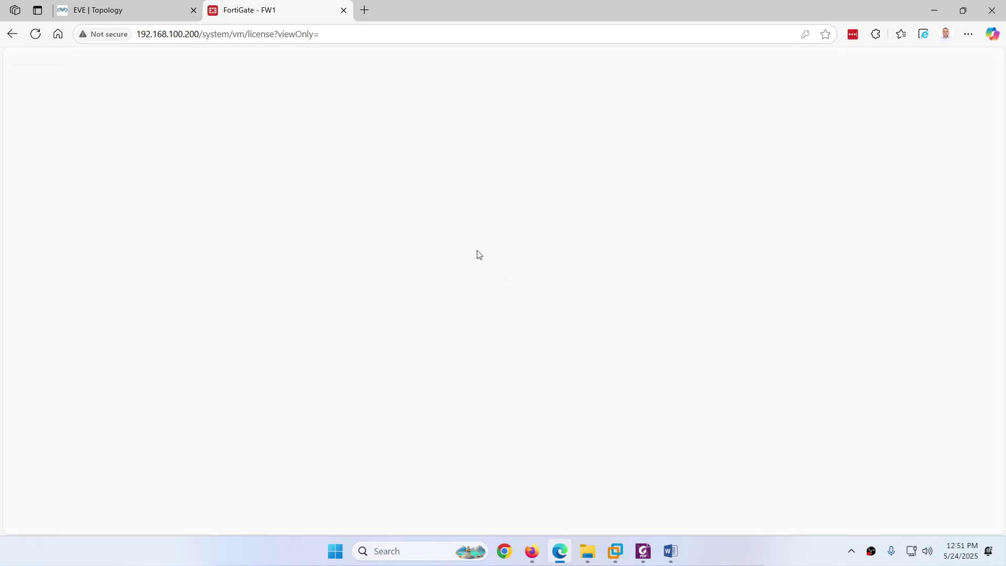
click(874, 161)
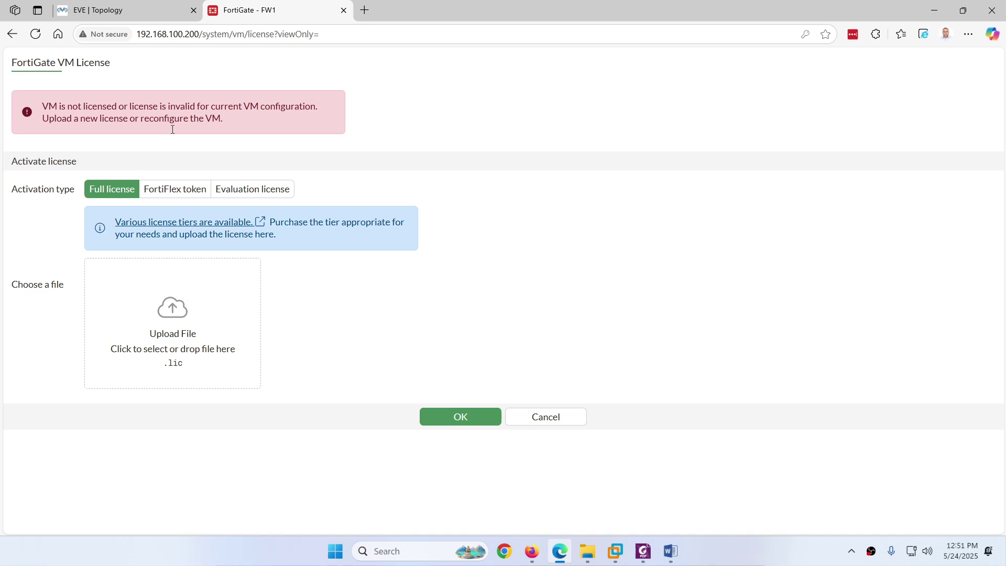
click(115, 12)
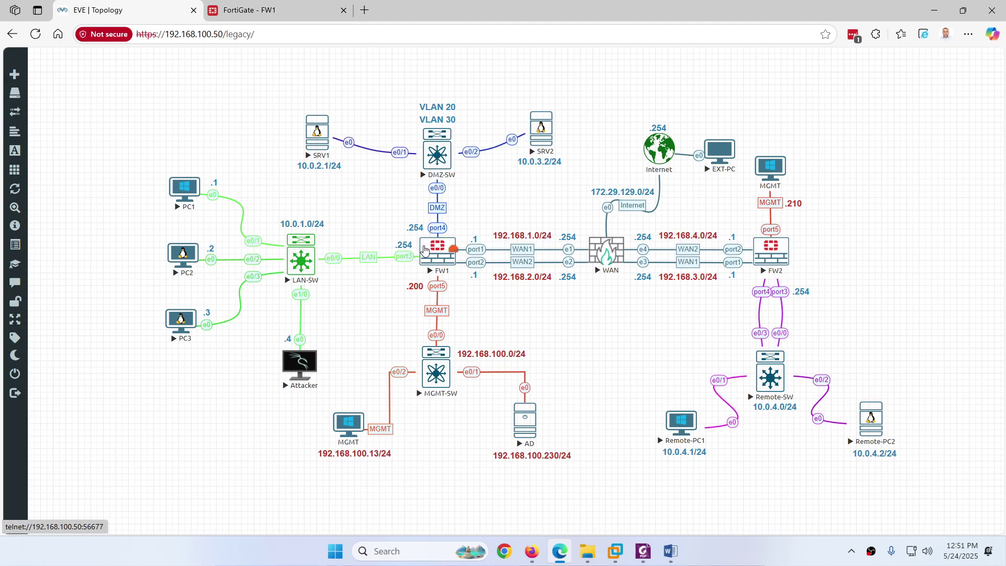
Step: Run get system status on FW1, noting firmware v7.6.0 and License Status Invalid, then close the console
click(424, 250)
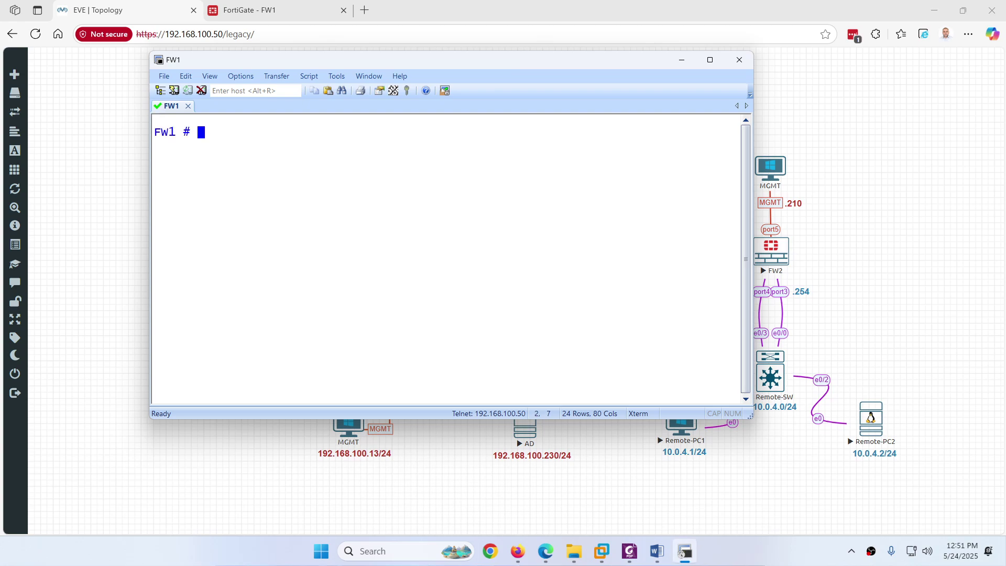
text(get system status)
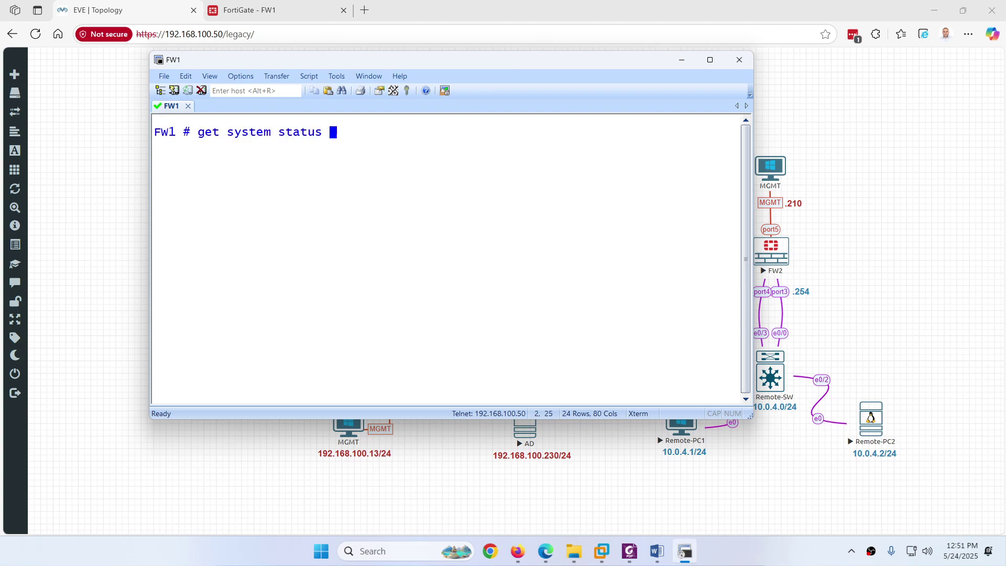
key(Return)
scroll(438, 162, up, 1)
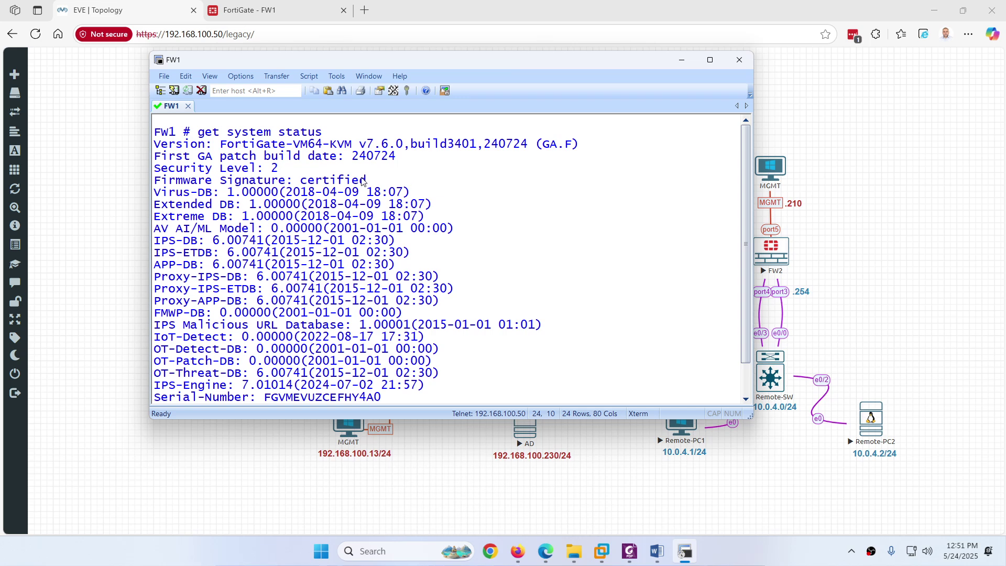
drag(355, 149, 404, 150)
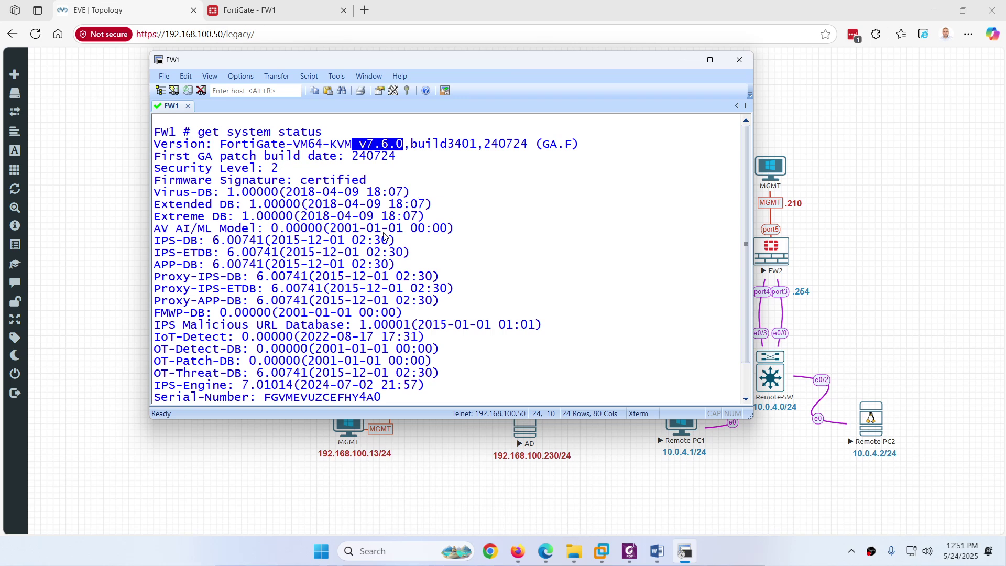
scroll(384, 238, down, 1)
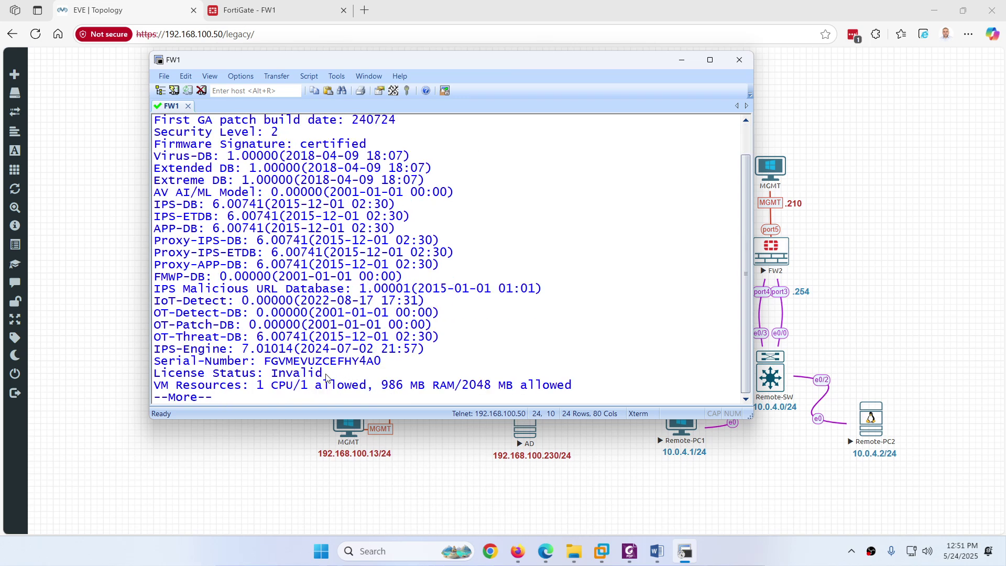
drag(325, 377, 271, 374)
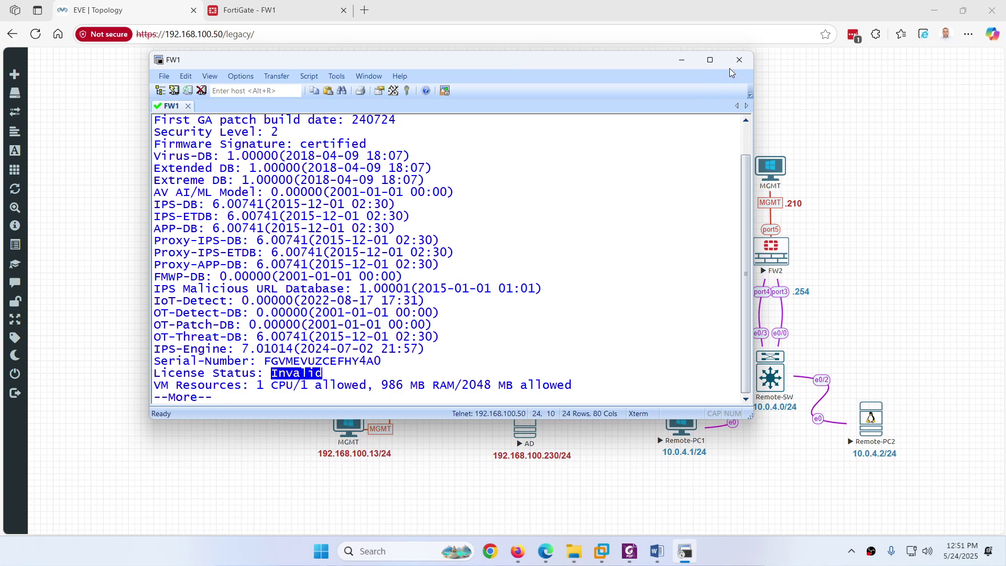
click(739, 59)
Step: Close the FW1 console and select Evaluation activation on FW1's VM License page
click(448, 268)
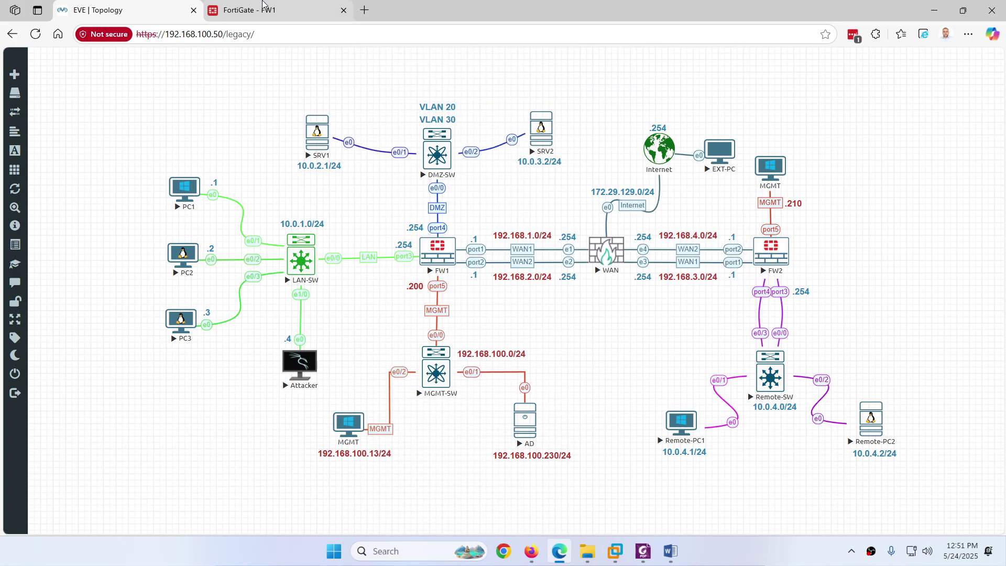
click(261, 7)
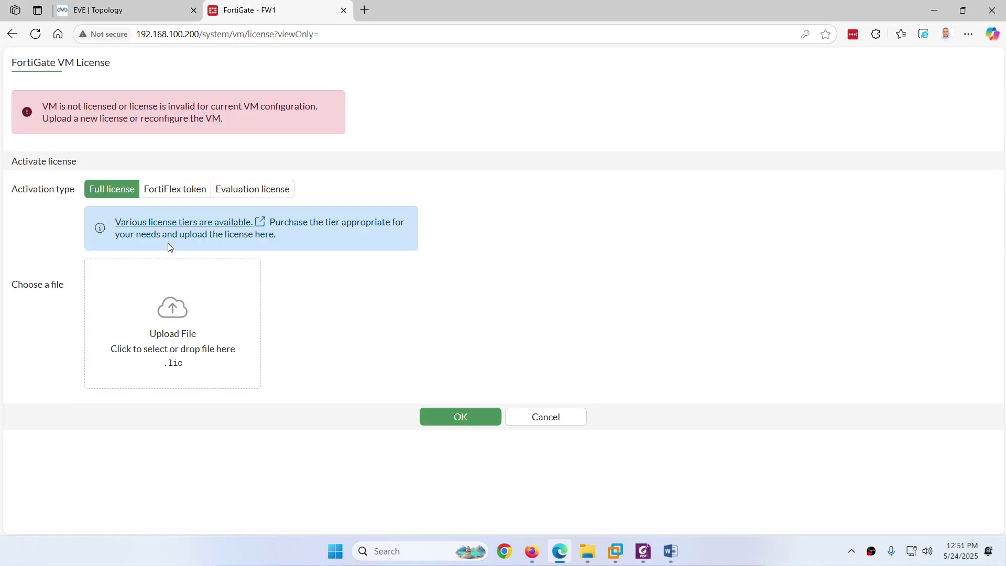
click(240, 195)
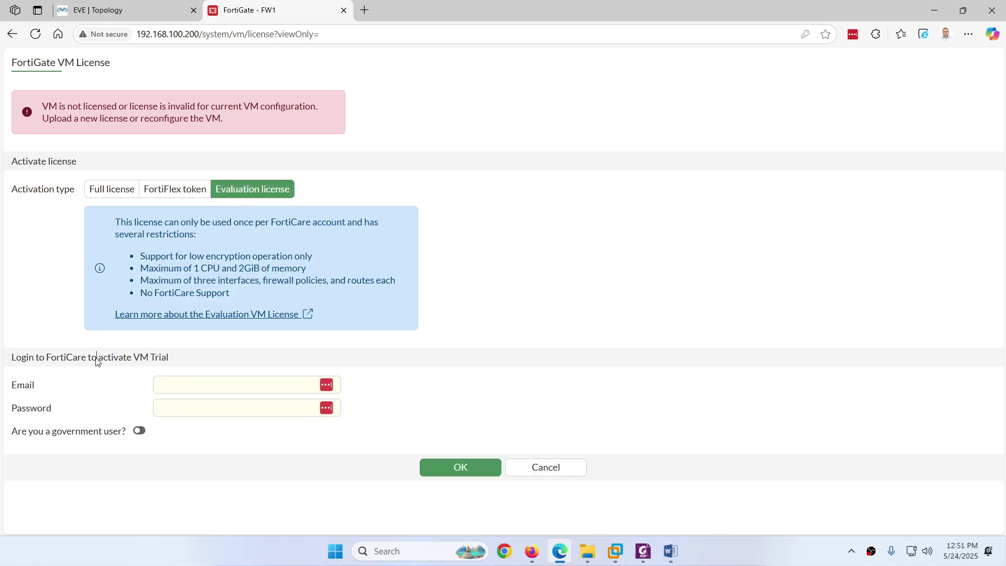
drag(97, 358, 61, 358)
click(193, 314)
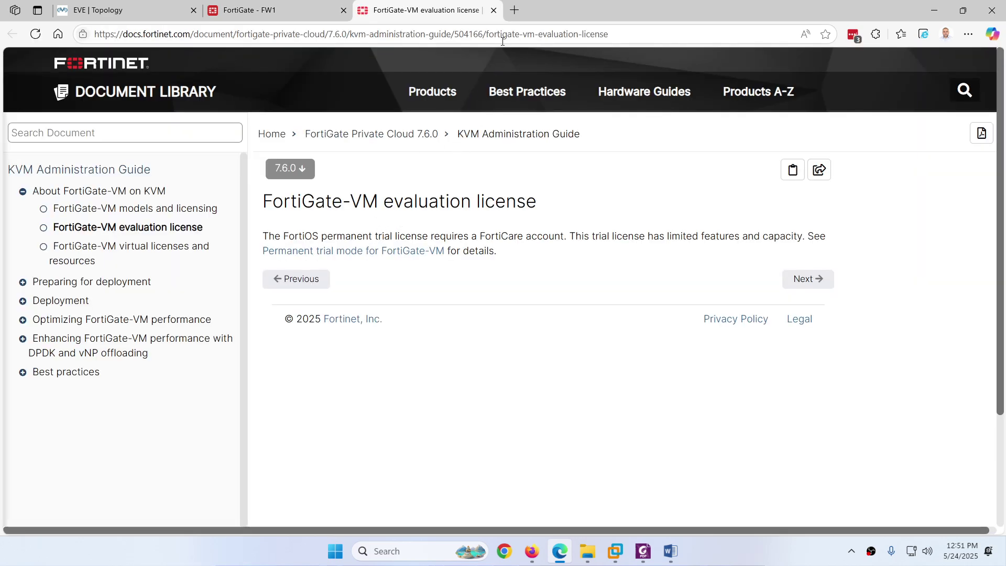
click(493, 10)
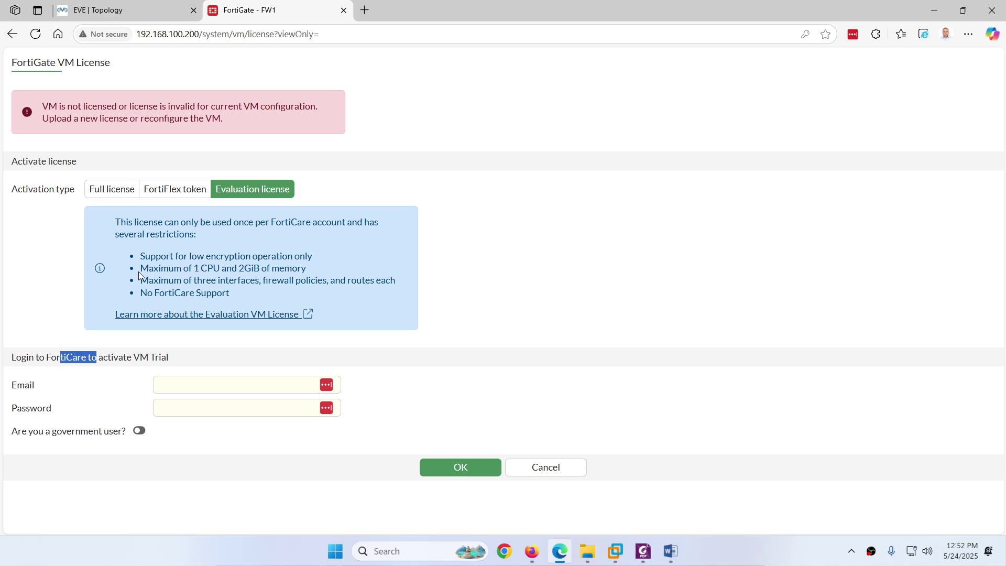
Step: Highlight the evaluation restrictions: three interfaces, 1 CPU, low encryption and no FortiCare Support
drag(139, 283, 406, 282)
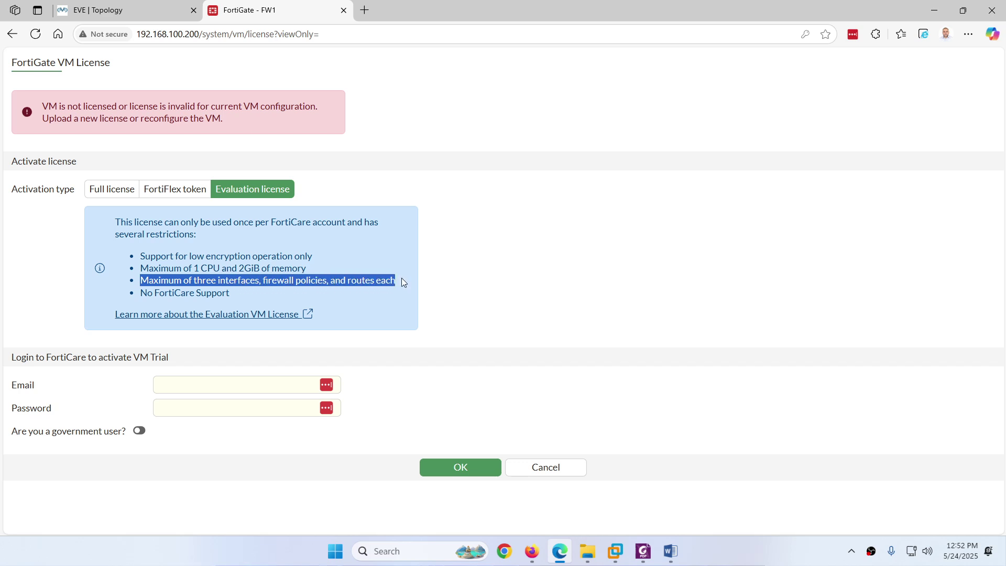
click(135, 8)
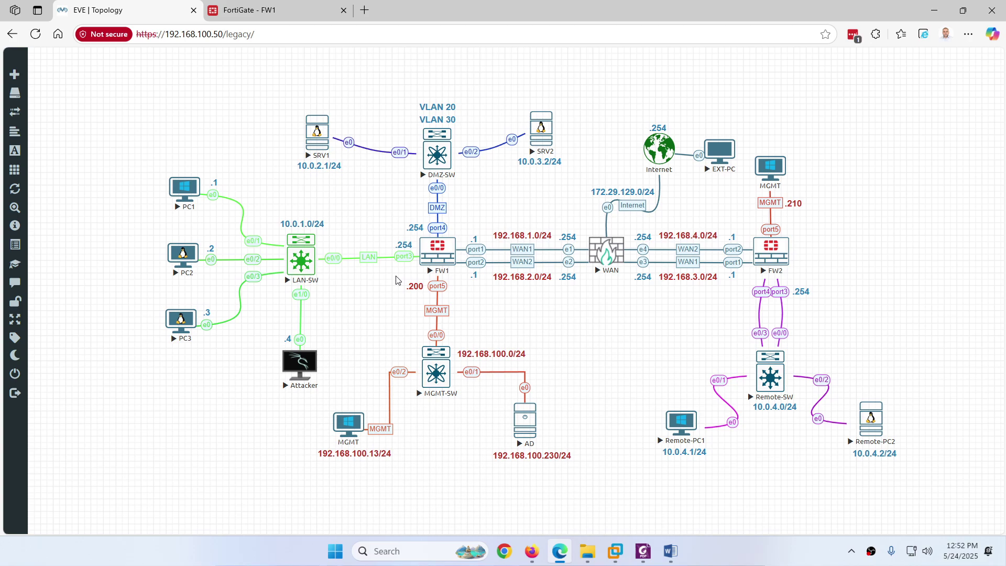
click(285, 10)
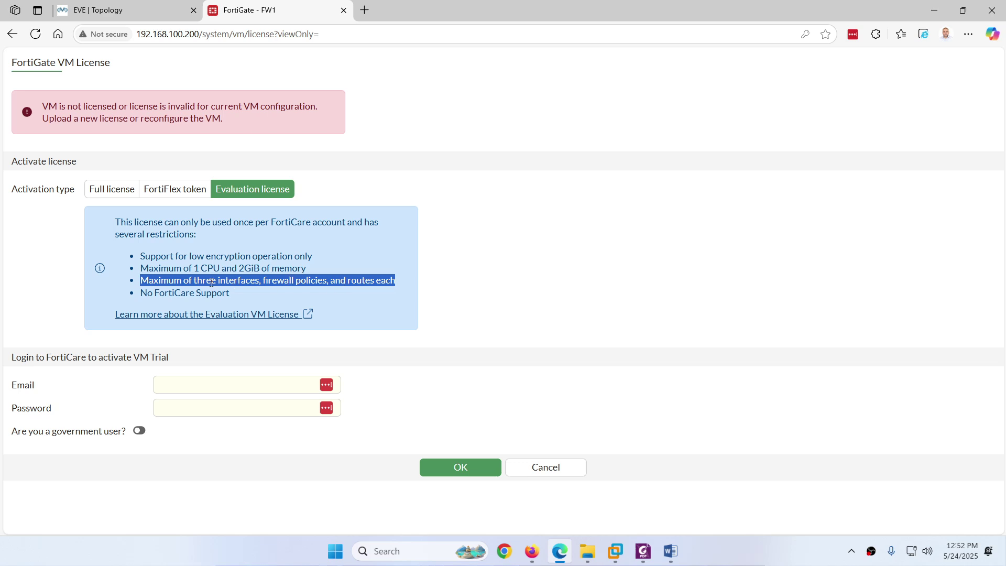
drag(183, 270, 225, 269)
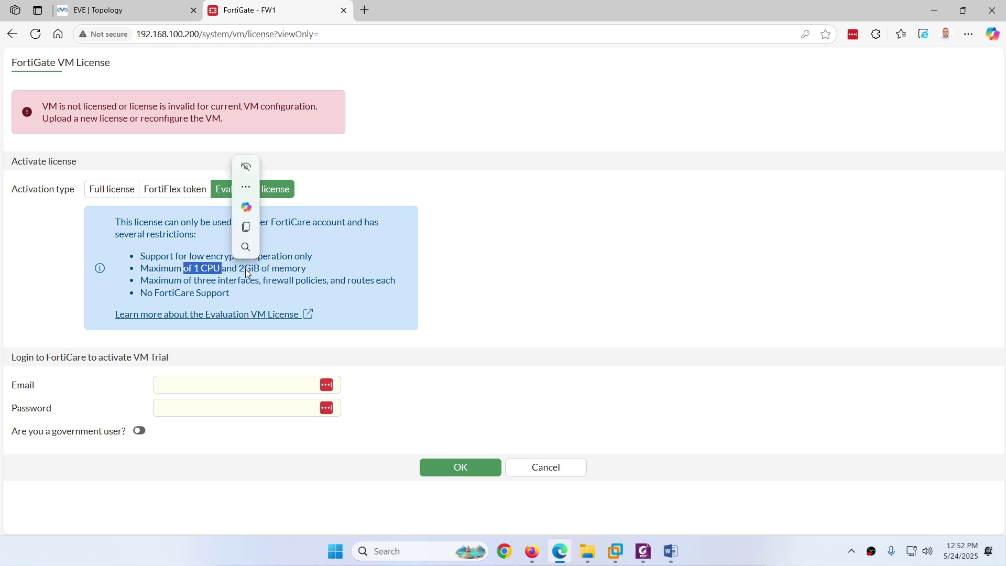
click(303, 270)
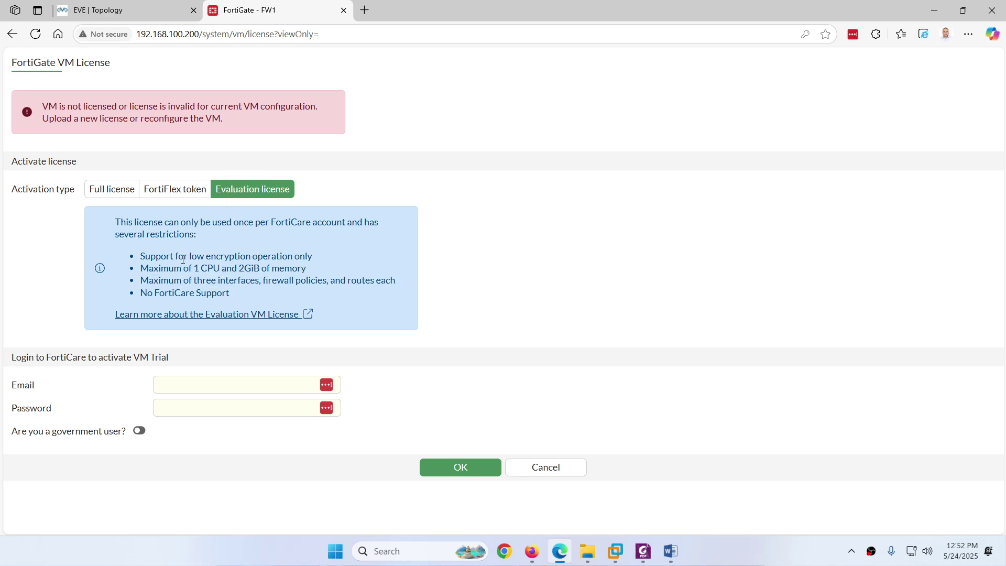
drag(181, 257, 229, 257)
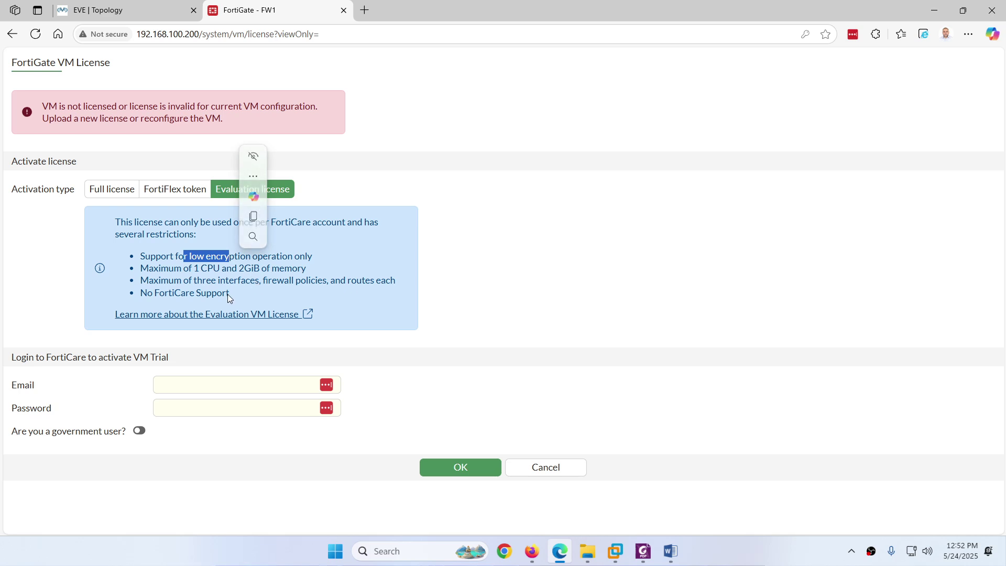
drag(231, 293, 152, 294)
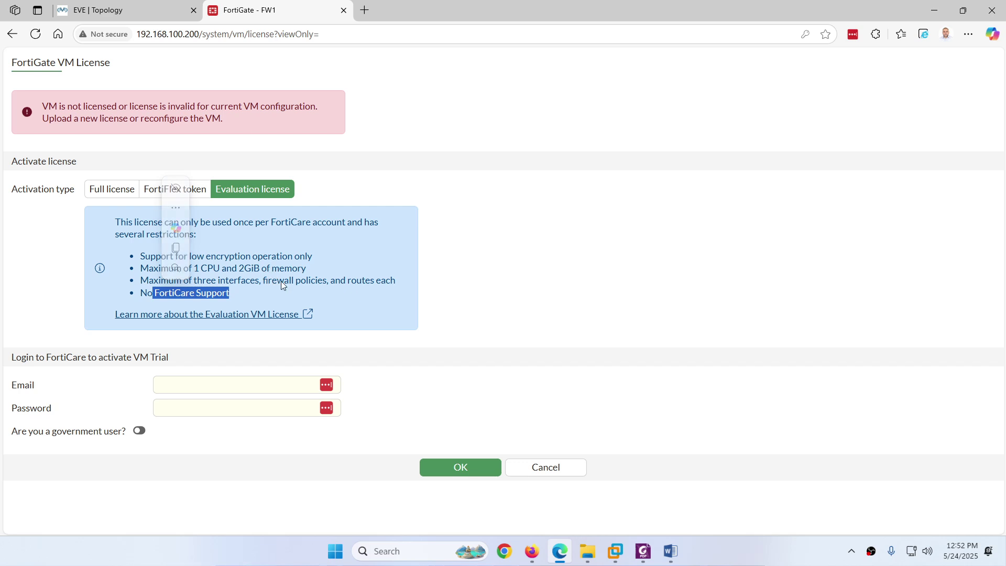
drag(398, 283, 139, 281)
Step: Stop the FW2 node in EVE and review its settings without saving
click(113, 11)
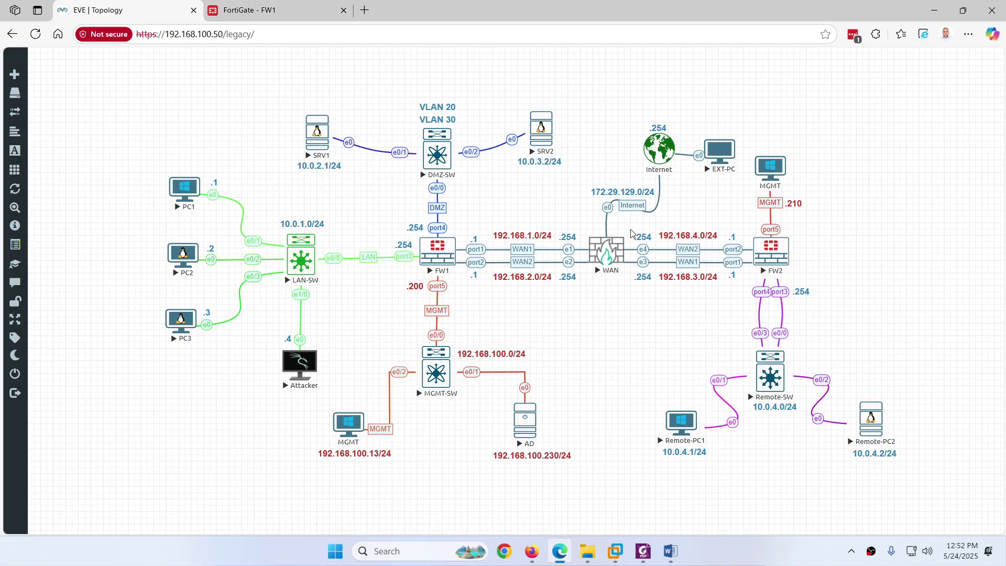
right_click(767, 256)
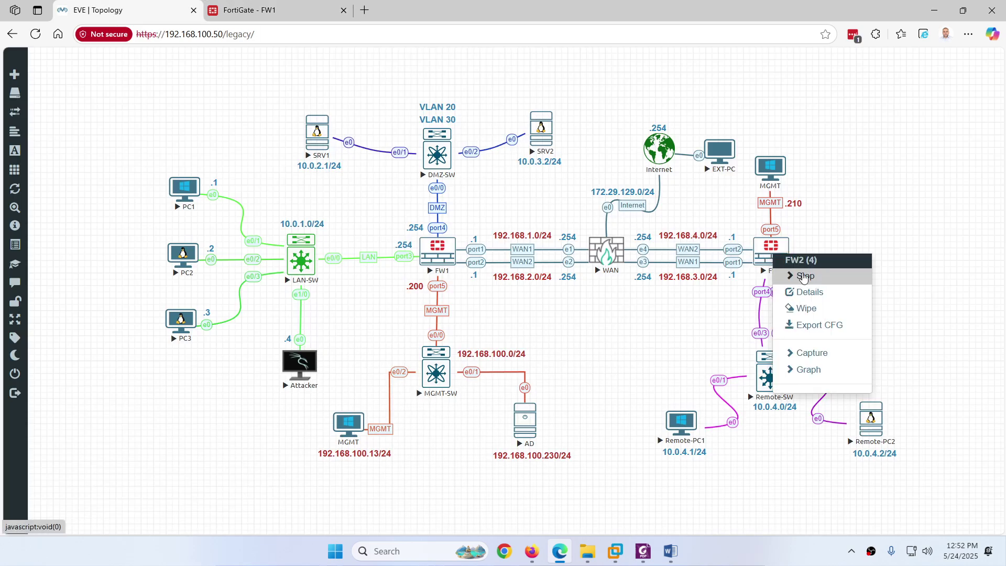
click(803, 276)
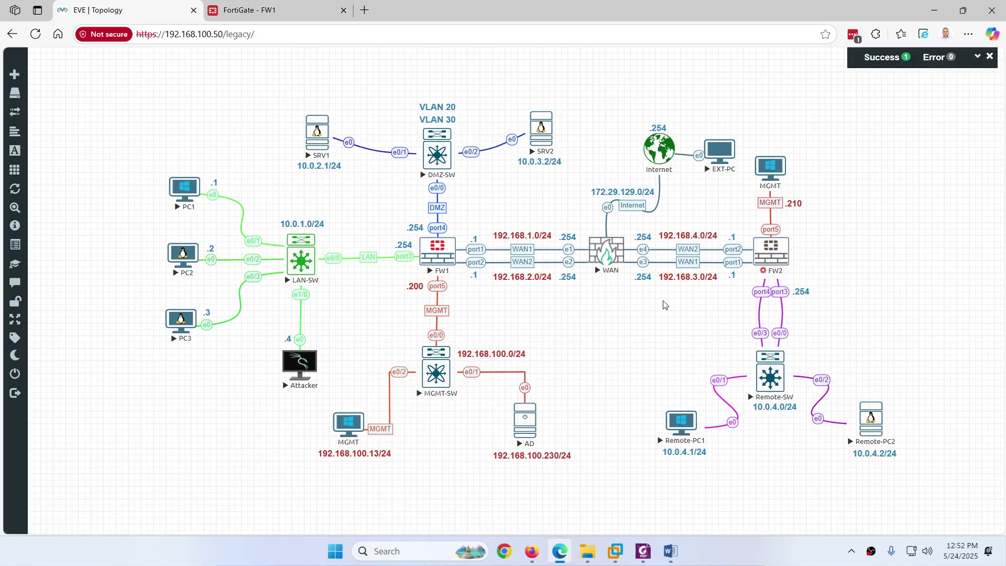
right_click(769, 254)
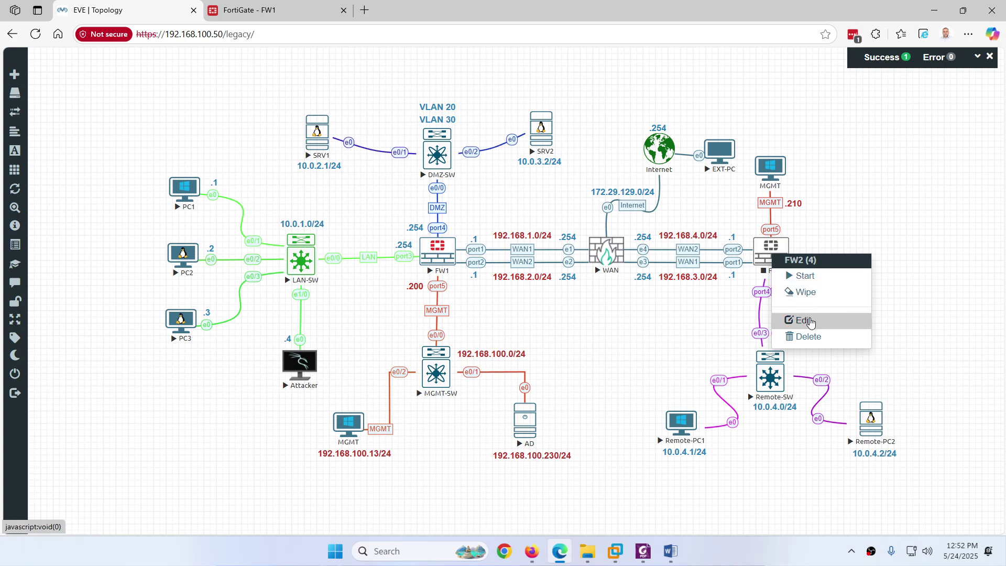
click(793, 320)
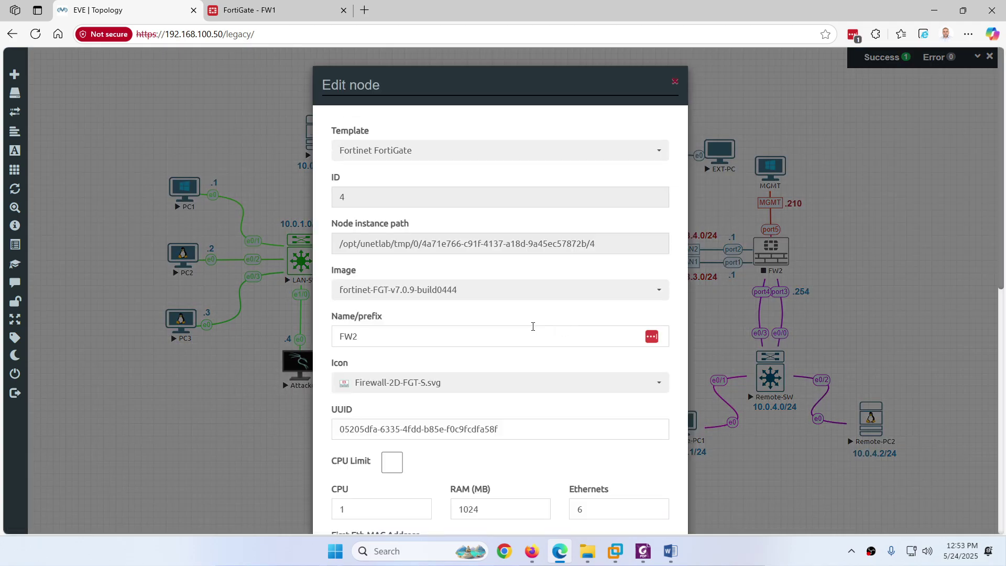
scroll(513, 325, down, 1)
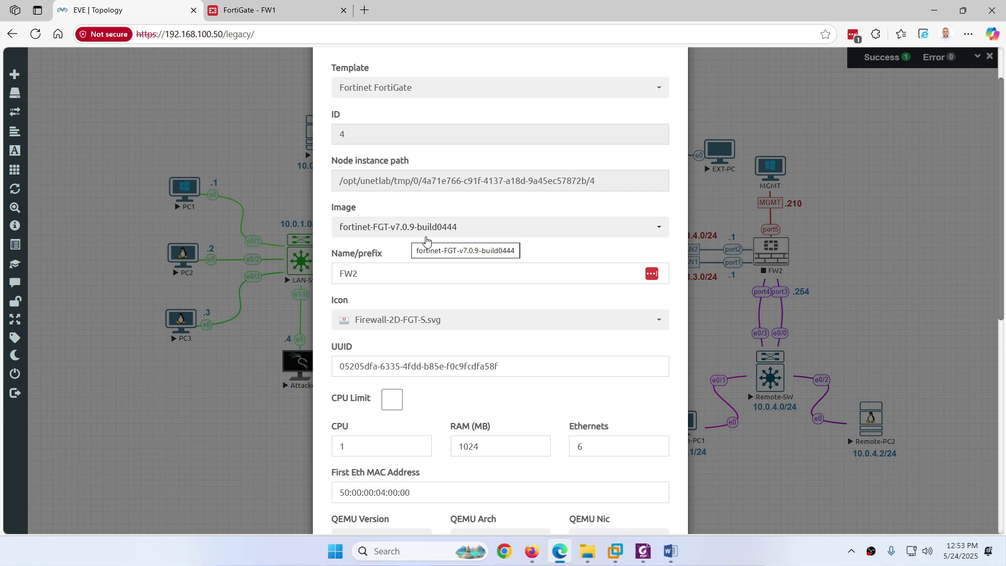
scroll(426, 241, down, 1)
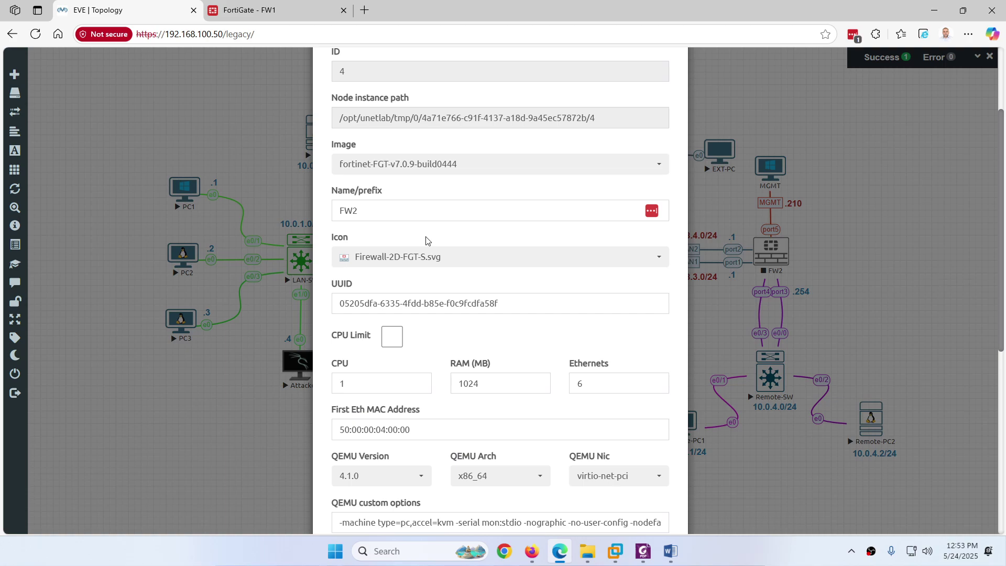
scroll(426, 240, down, 6)
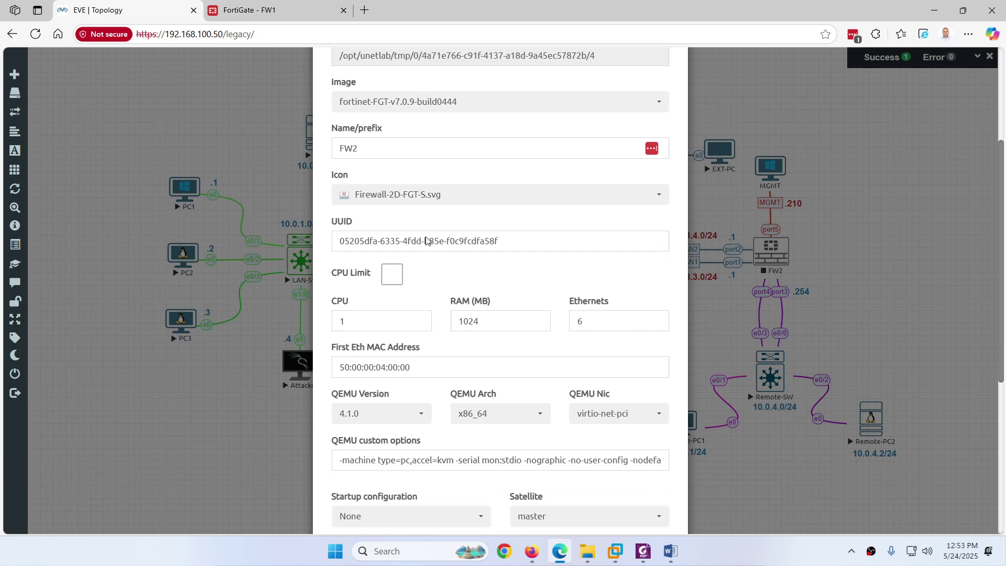
scroll(426, 240, up, 2)
scroll(426, 240, up, 6)
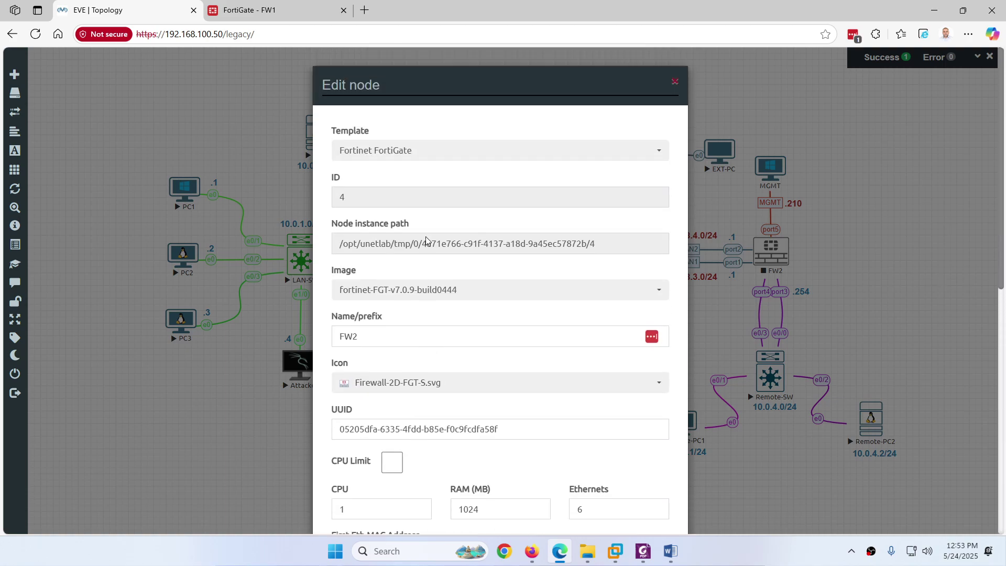
scroll(433, 285, down, 6)
scroll(491, 429, down, 2)
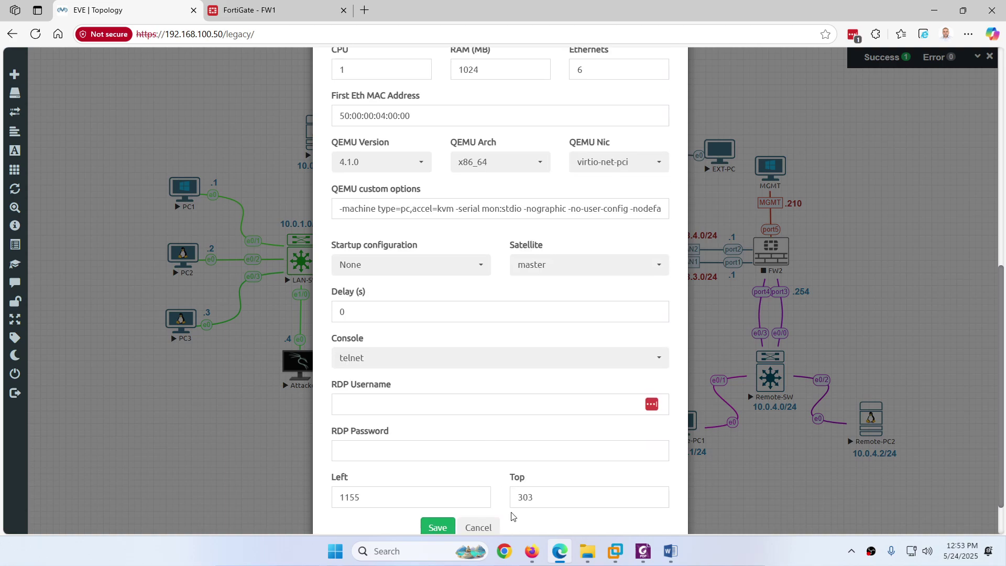
click(478, 525)
Step: Run get system status in FW1's console and mark the firmware version v7.6.0
click(425, 257)
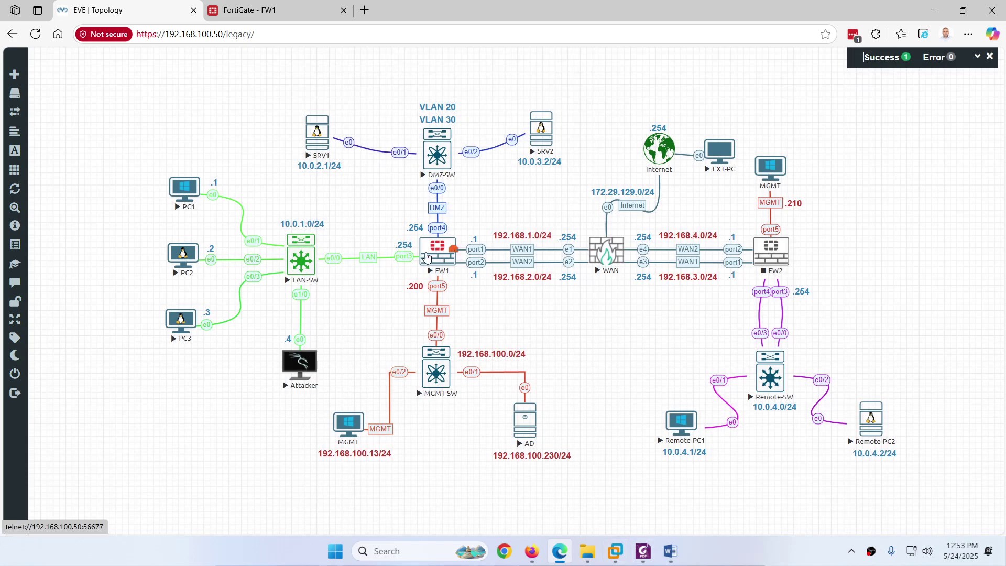
key(Return)
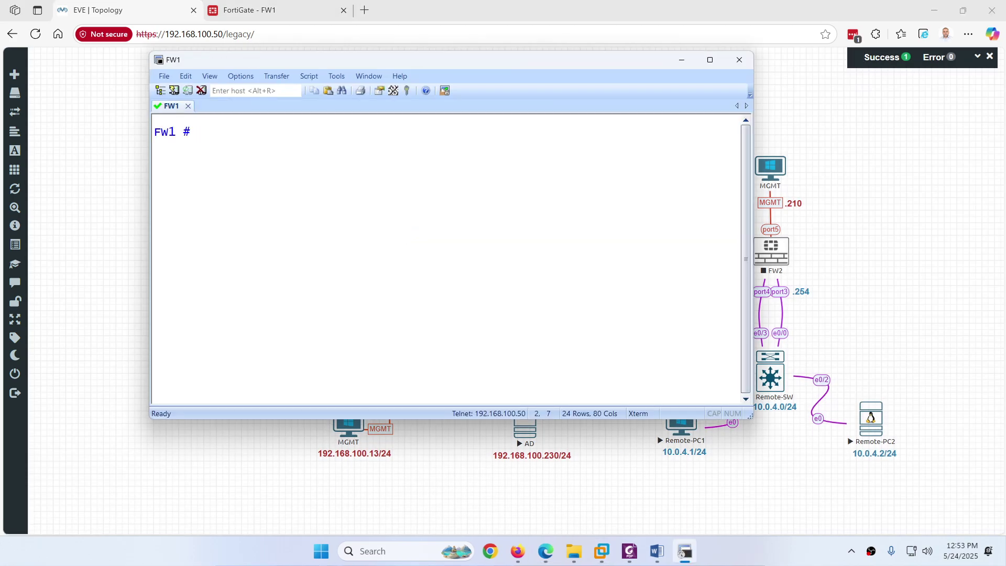
text(get system status)
key(Return)
scroll(377, 173, up, 1)
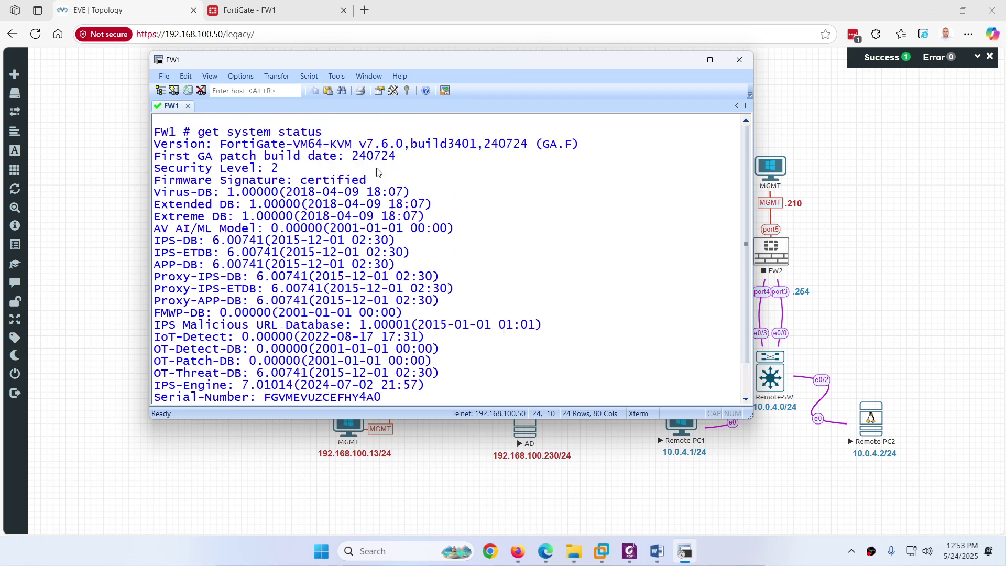
drag(357, 144, 411, 144)
Step: Compare the Full, FortiFlex and Evaluation activation types, then choose Full license and browse for the file
click(246, 10)
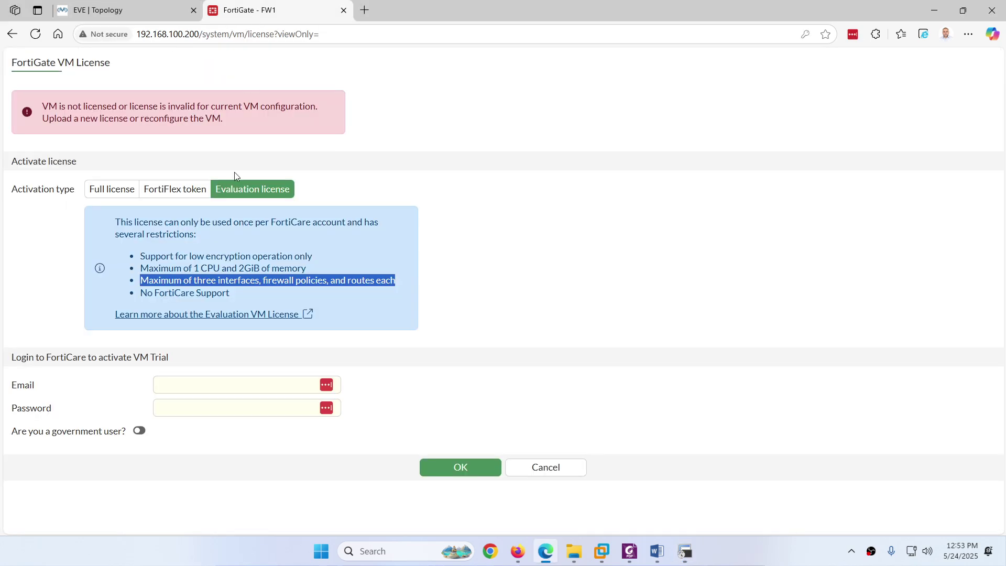
click(111, 189)
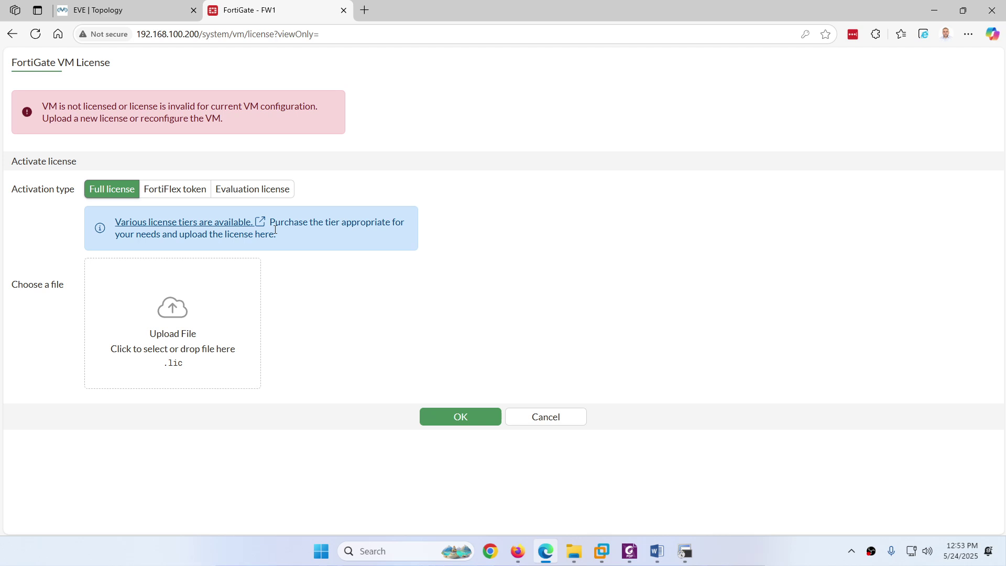
click(266, 194)
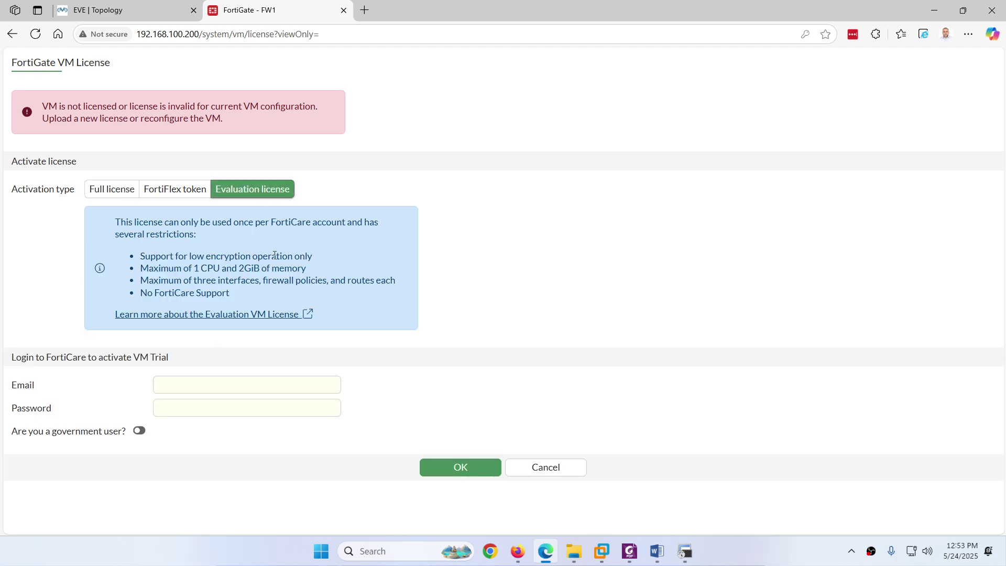
click(140, 11)
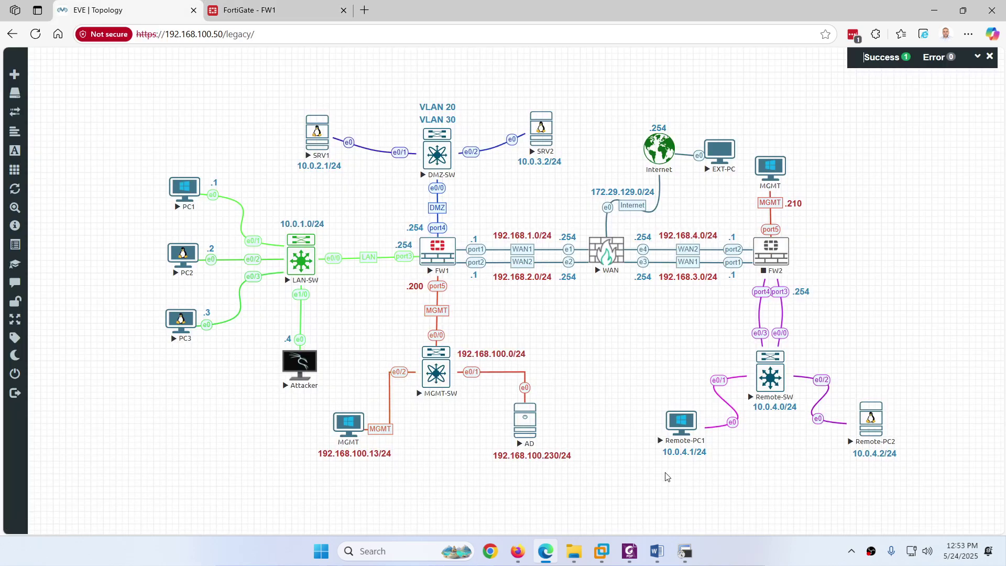
click(250, 10)
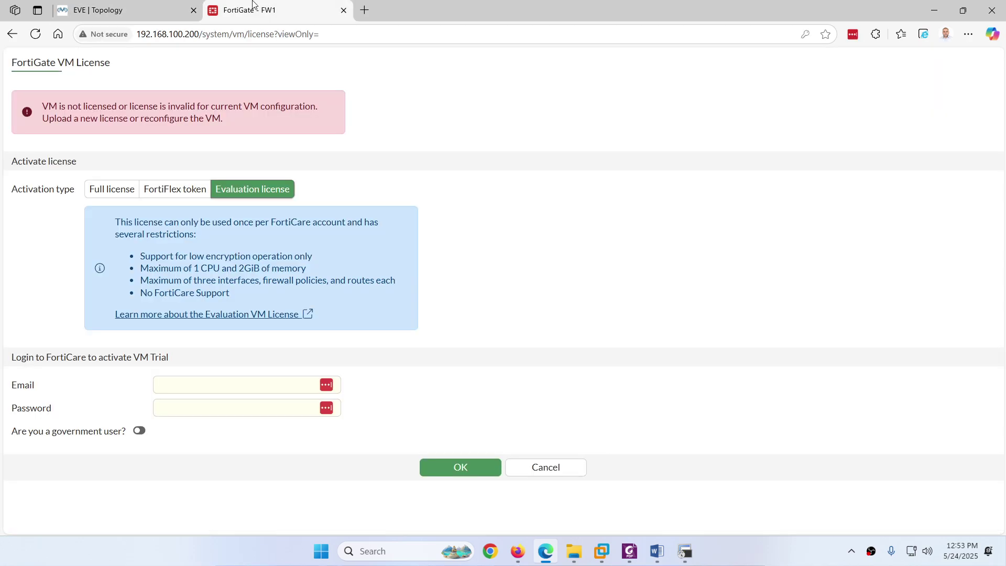
click(110, 195)
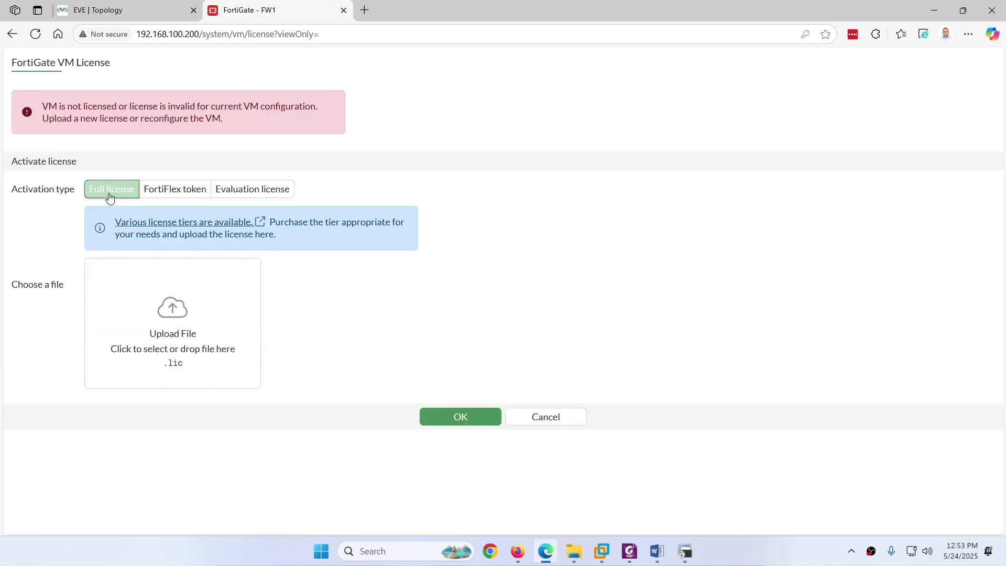
click(177, 195)
click(226, 193)
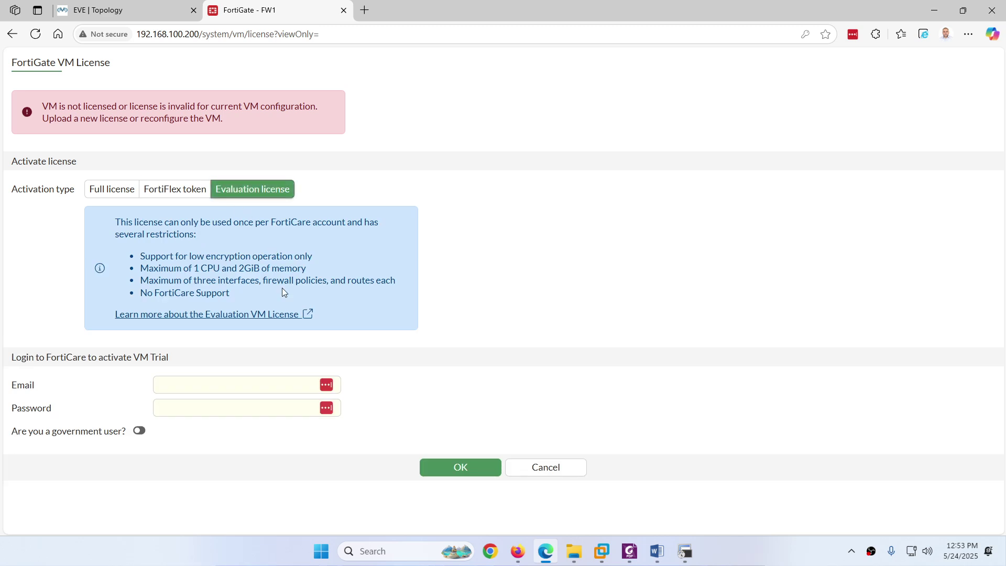
click(112, 194)
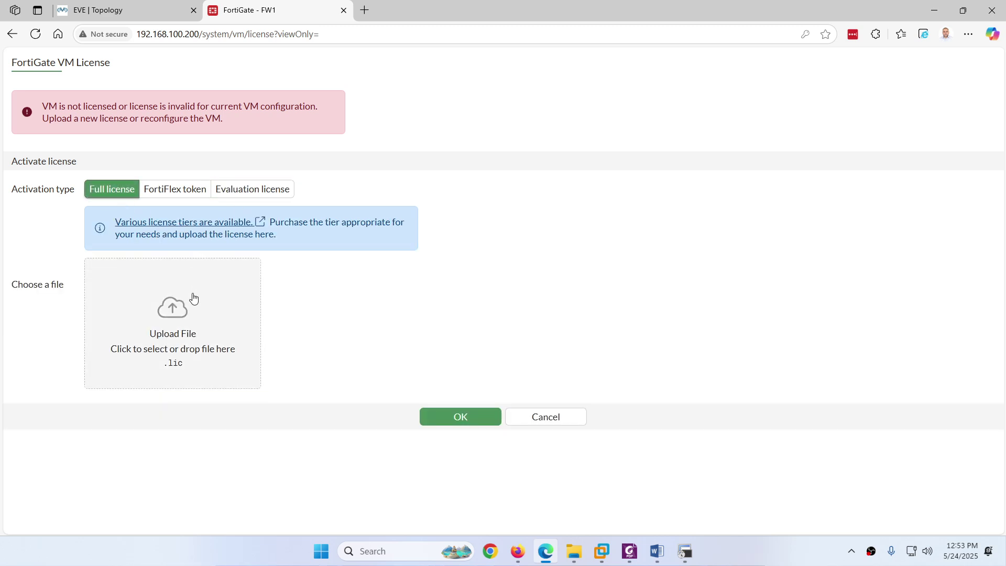
click(171, 310)
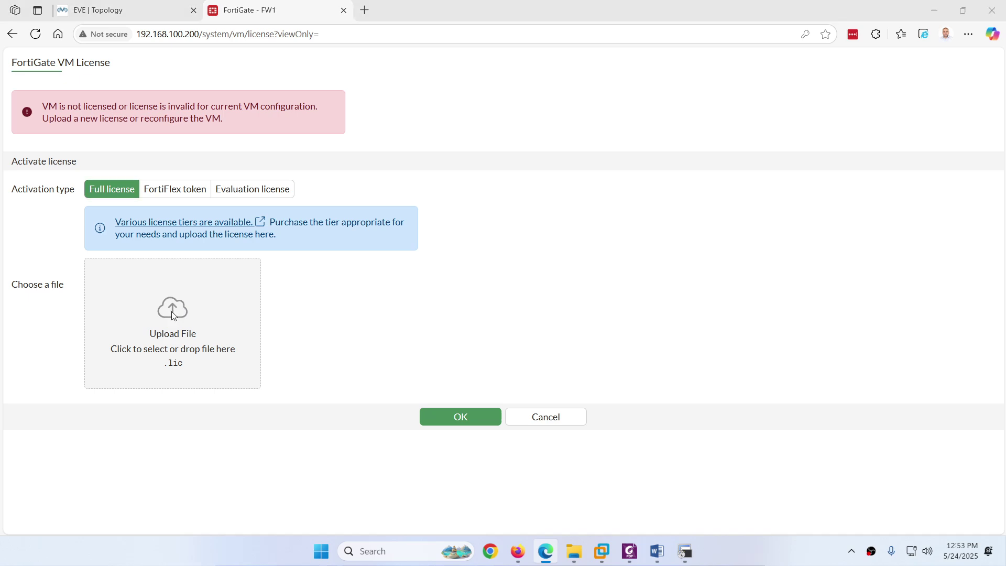
Step: Upload the .lic license file, confirm the reboot warning, and watch FW1's console start up
double_click(150, 117)
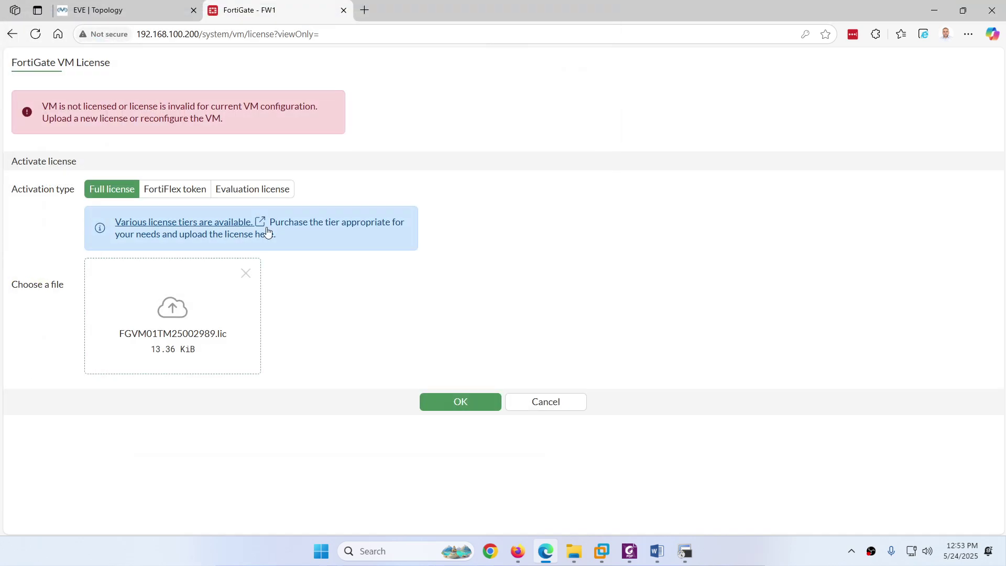
click(449, 404)
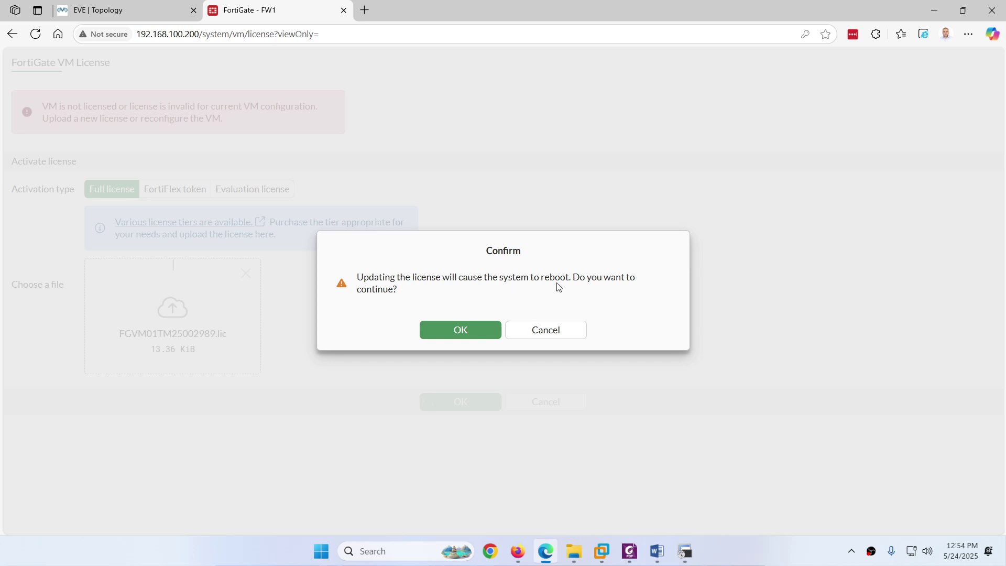
click(447, 332)
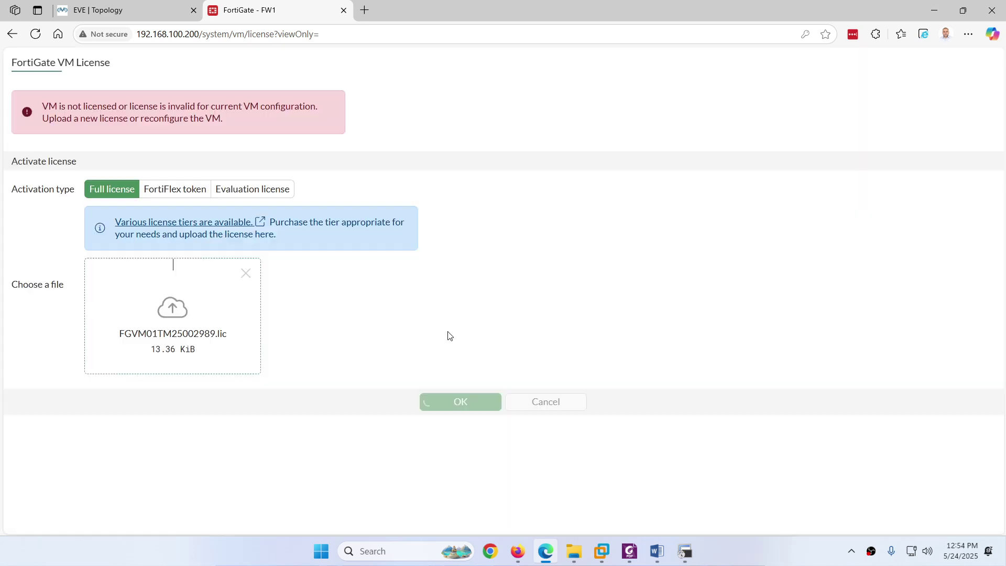
click(143, 8)
click(685, 551)
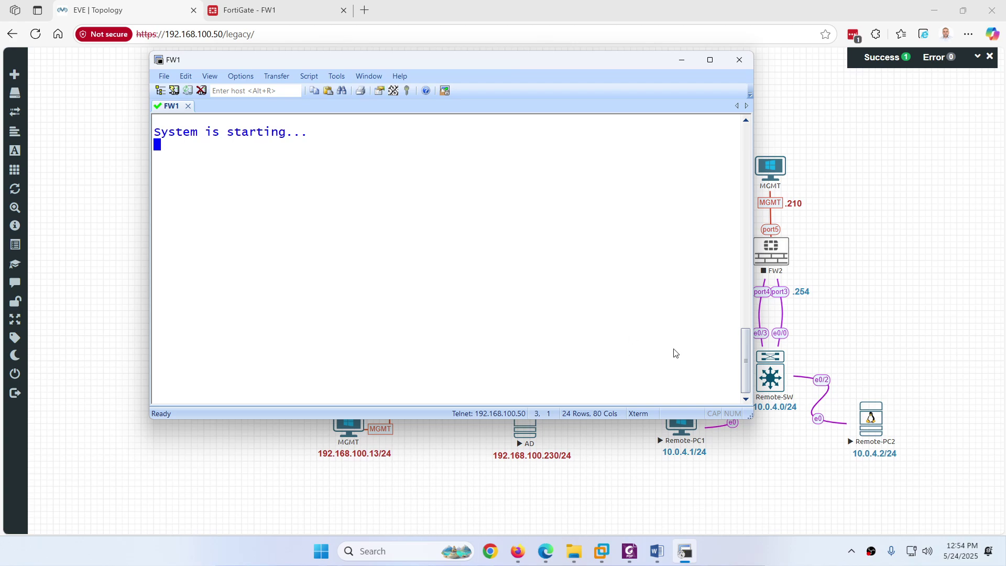
Step: Scroll the lab guide PDF down through its license section
click(629, 551)
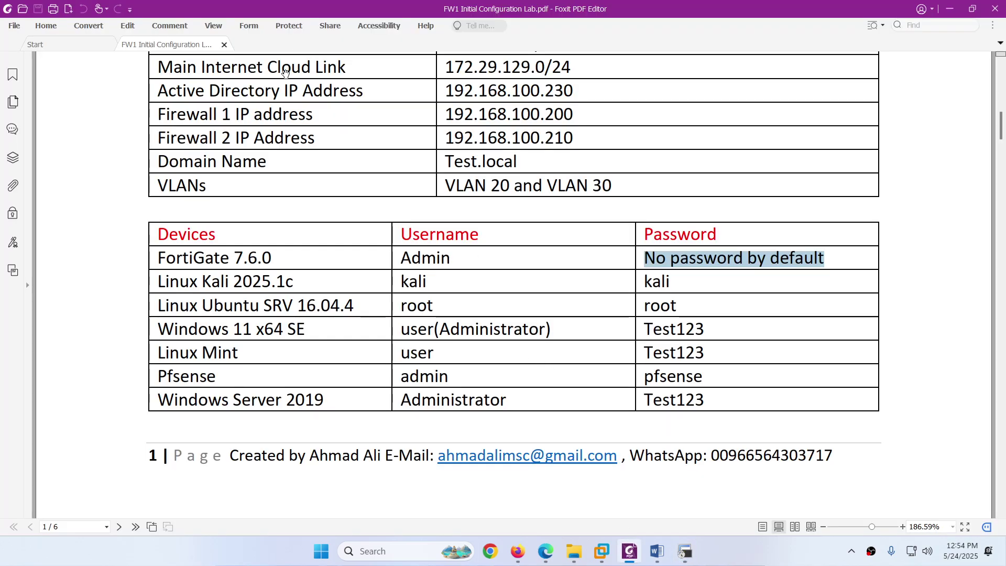
scroll(286, 72, down, 10)
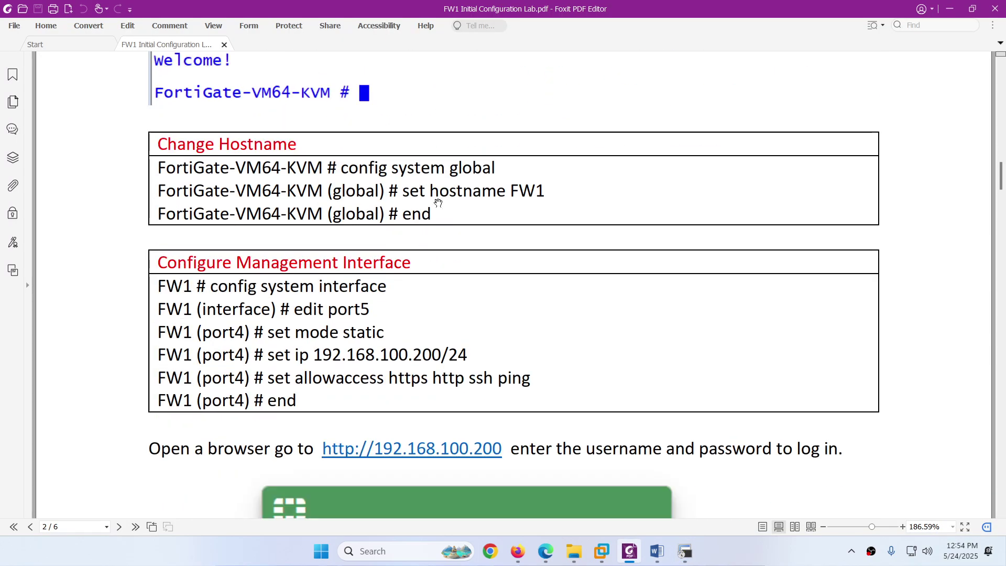
scroll(445, 195, down, 8)
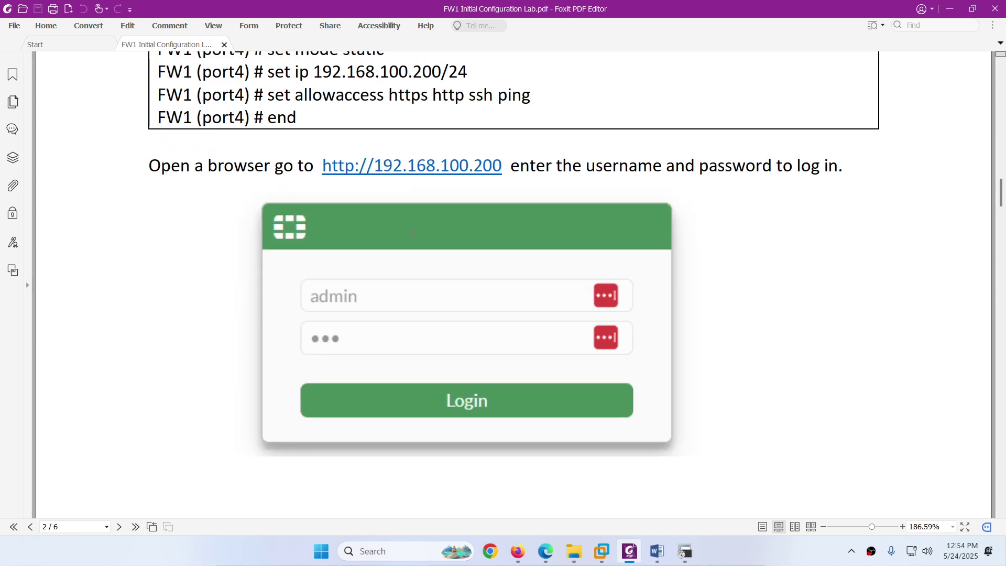
scroll(412, 231, down, 9)
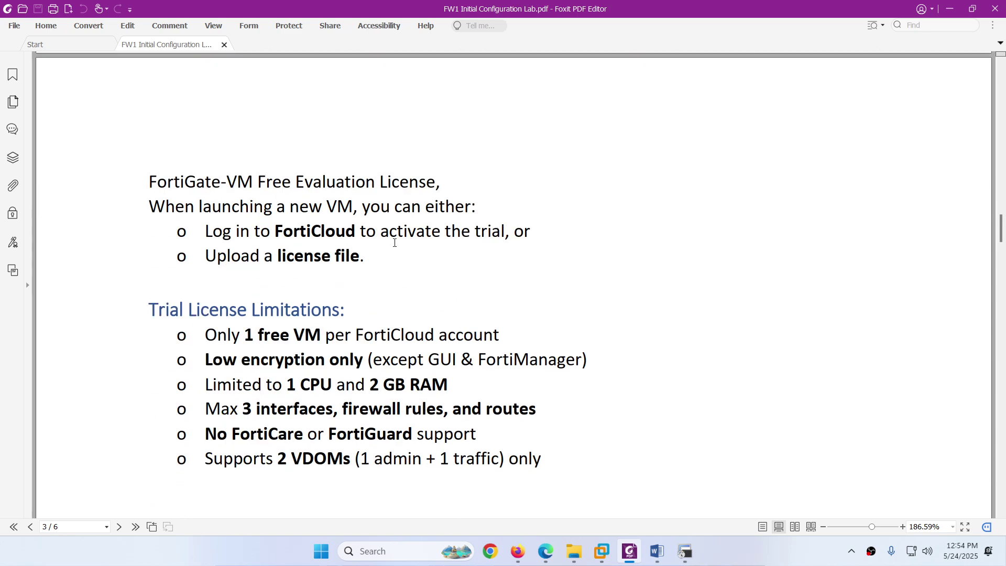
scroll(357, 237, down, 6)
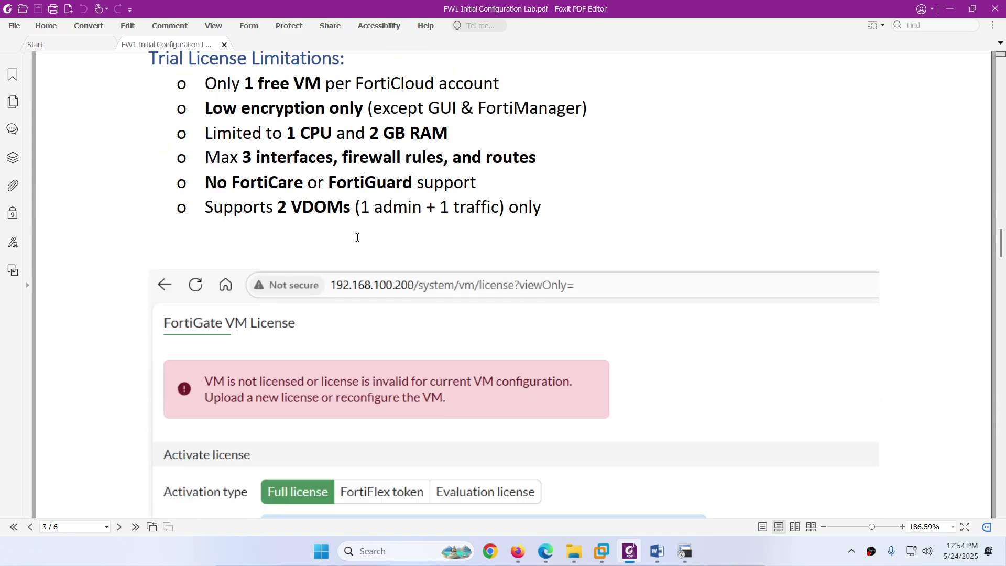
scroll(356, 237, down, 3)
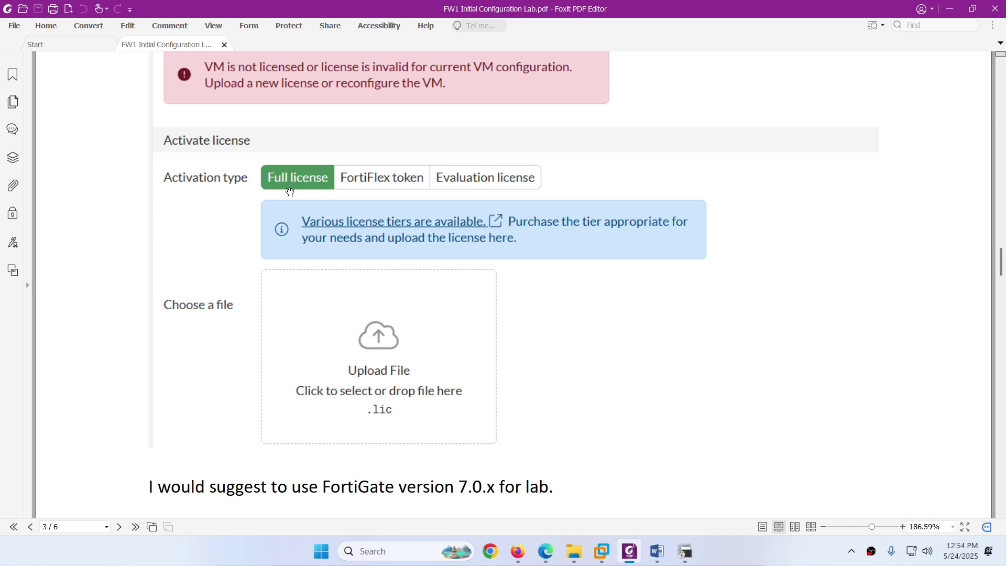
scroll(353, 225, down, 5)
scroll(372, 241, down, 1)
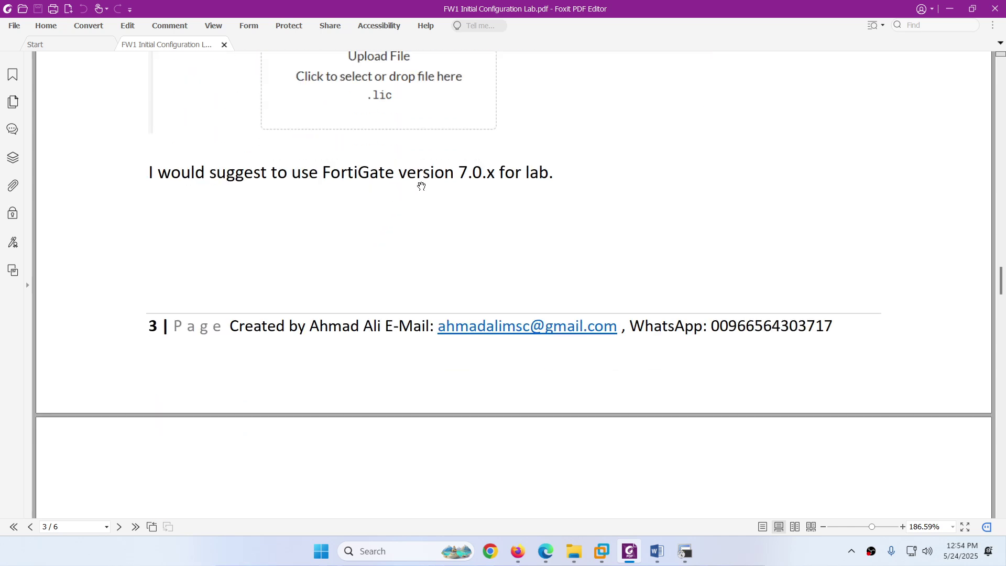
Step: Highlight the recommended version 7.0.x, then continue to page 4's re-login screenshot
drag(455, 171, 505, 174)
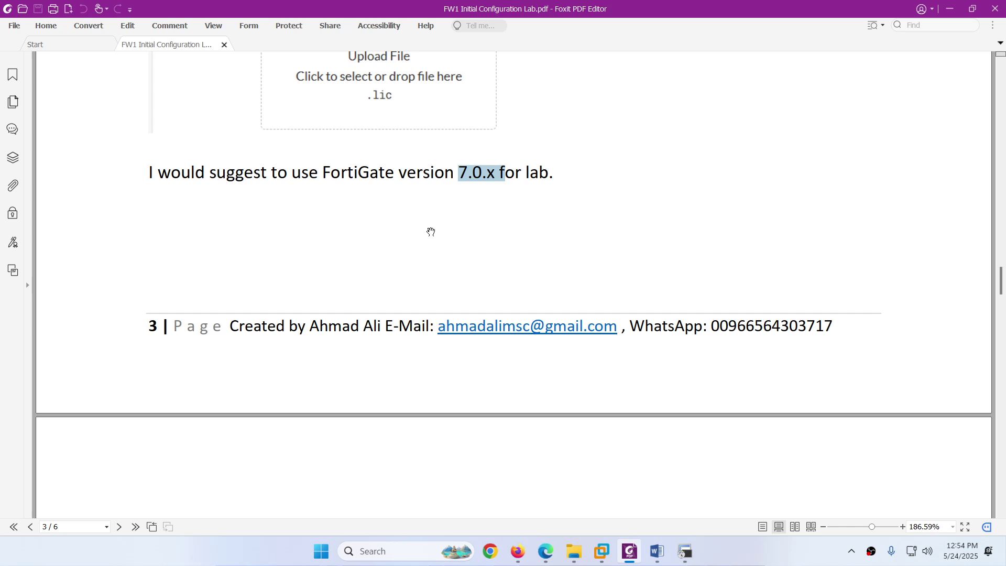
scroll(428, 229, down, 8)
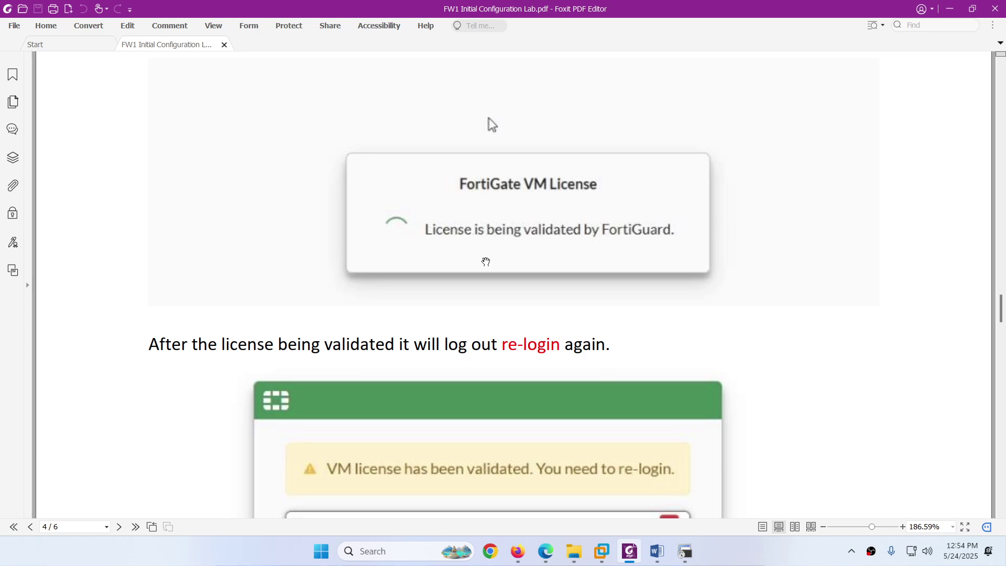
scroll(486, 262, down, 3)
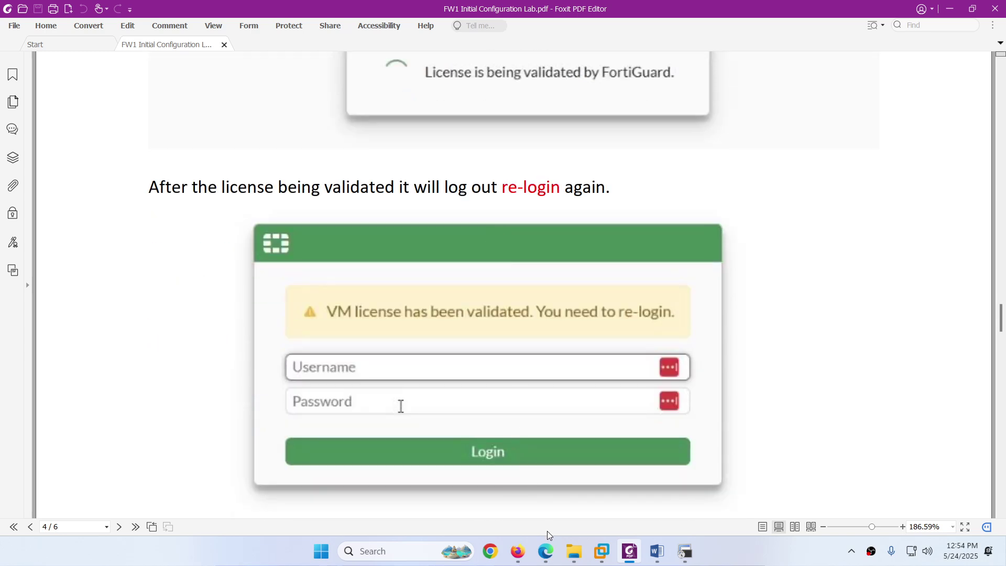
click(546, 551)
Step: Reload FW1's FortiGate page after the reboot and proceed past the certificate warning
click(275, 9)
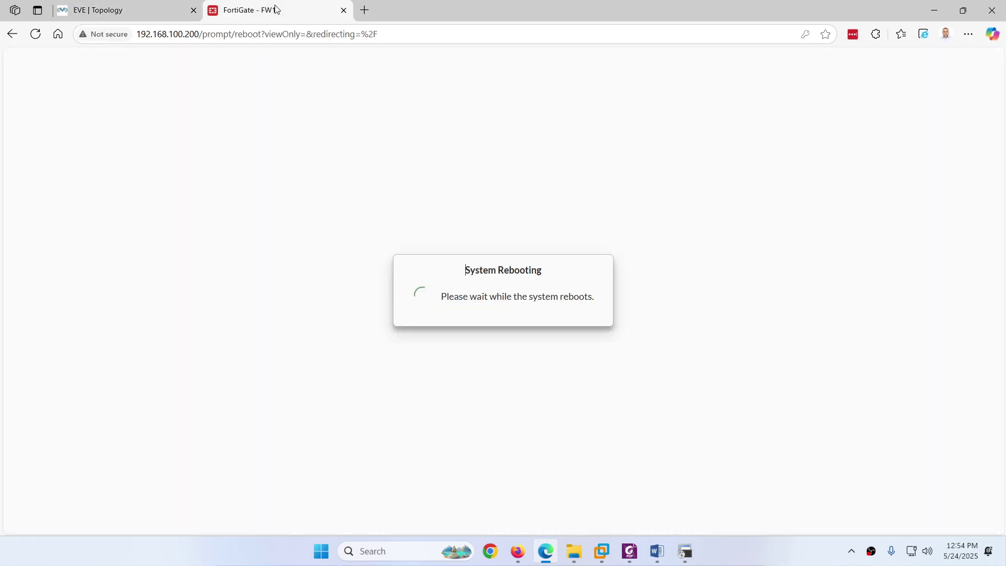
click(35, 34)
click(353, 313)
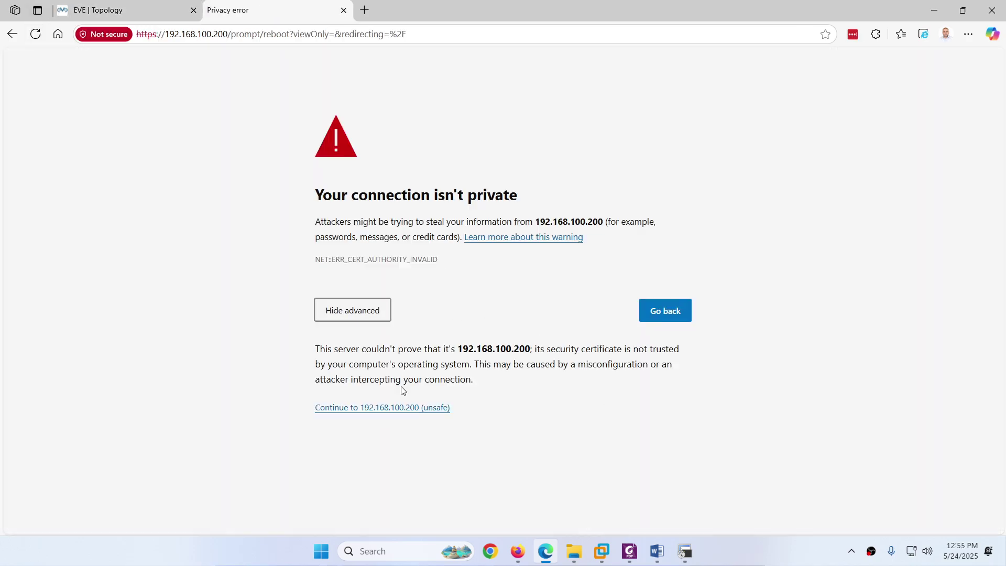
click(414, 408)
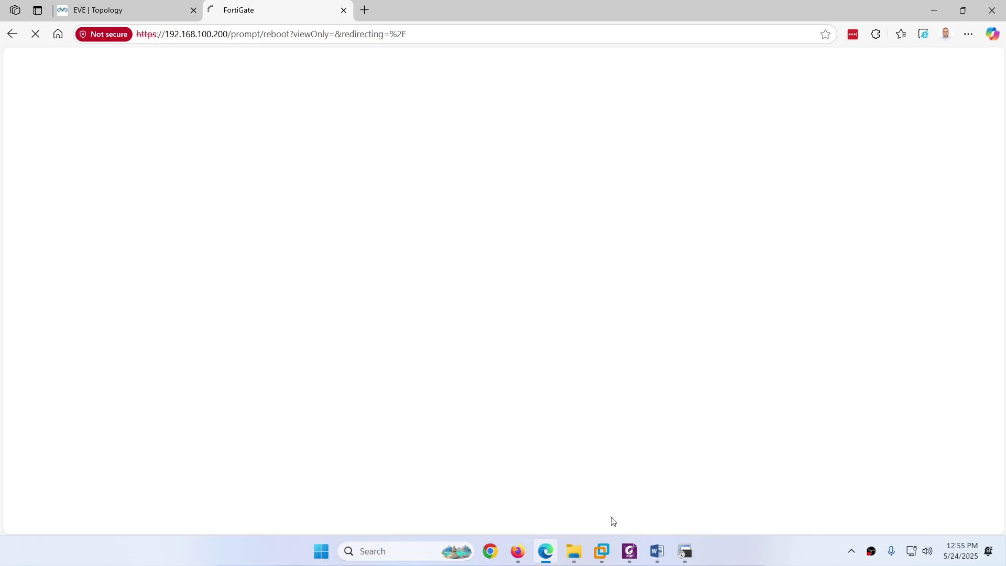
Step: Check the lab guide's next login instructions
mouse_move(629, 551)
click(597, 464)
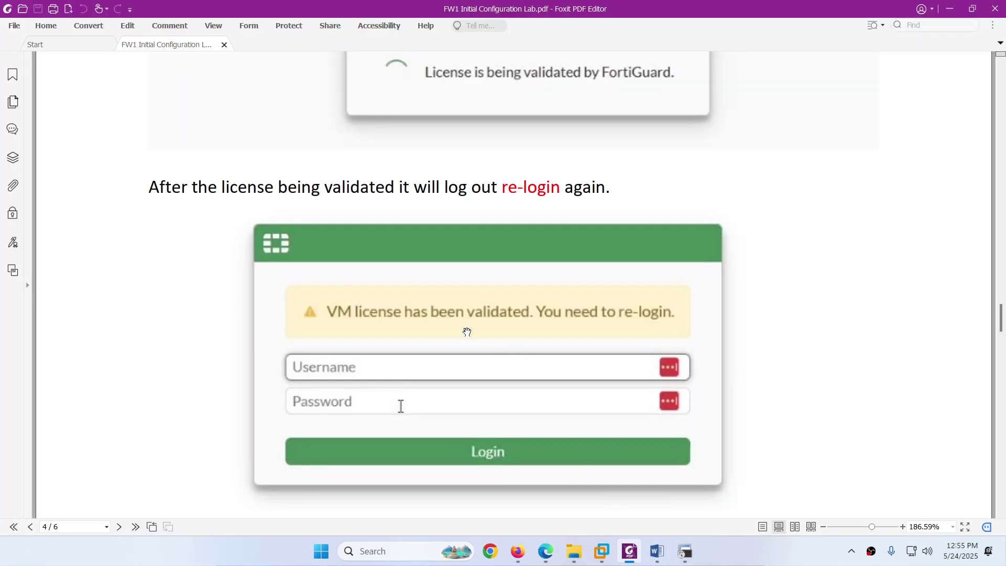
scroll(467, 331, down, 6)
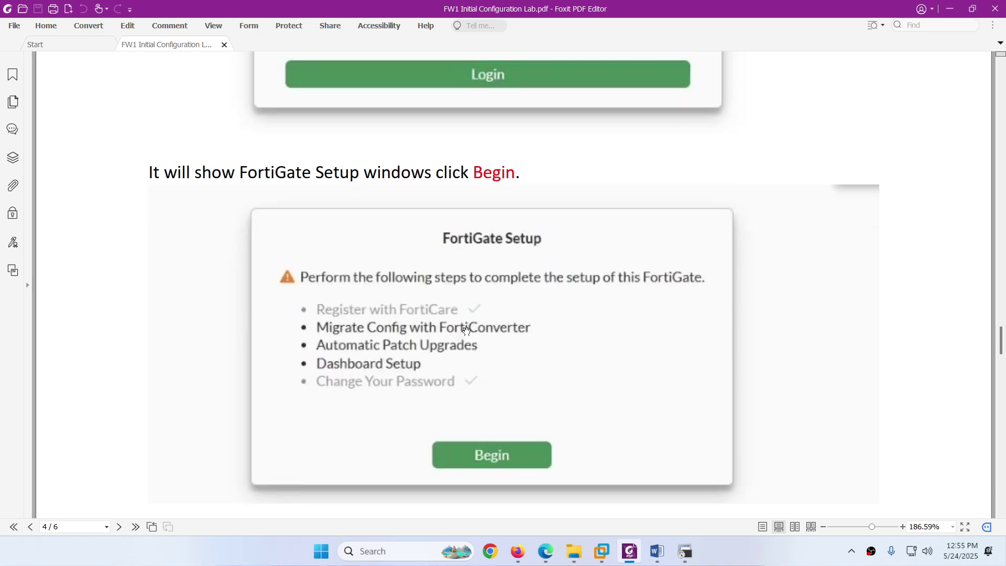
scroll(467, 331, down, 2)
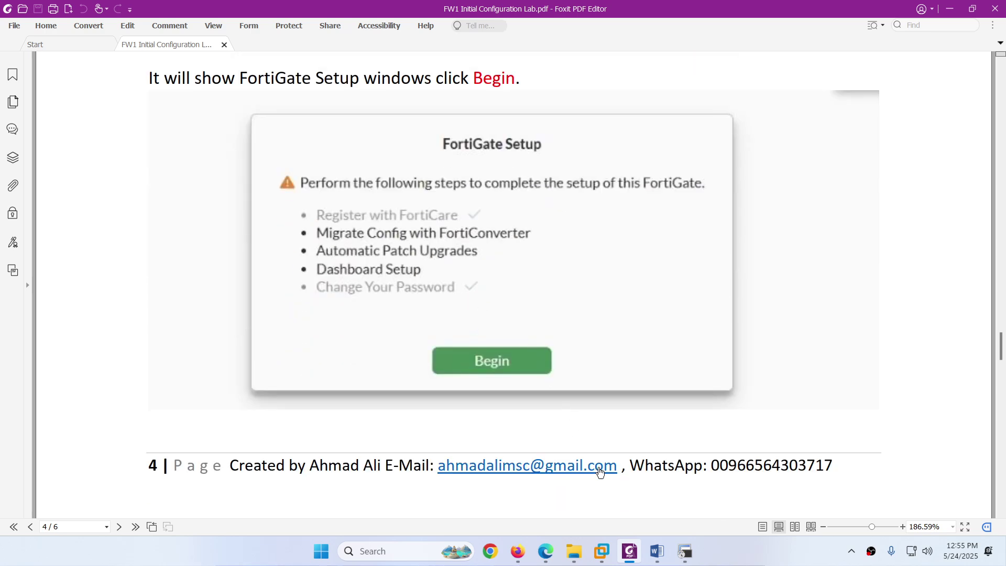
Step: Log in to FW1 as admin with the password, declining LastPass's save-password offer
click(629, 551)
click(439, 277)
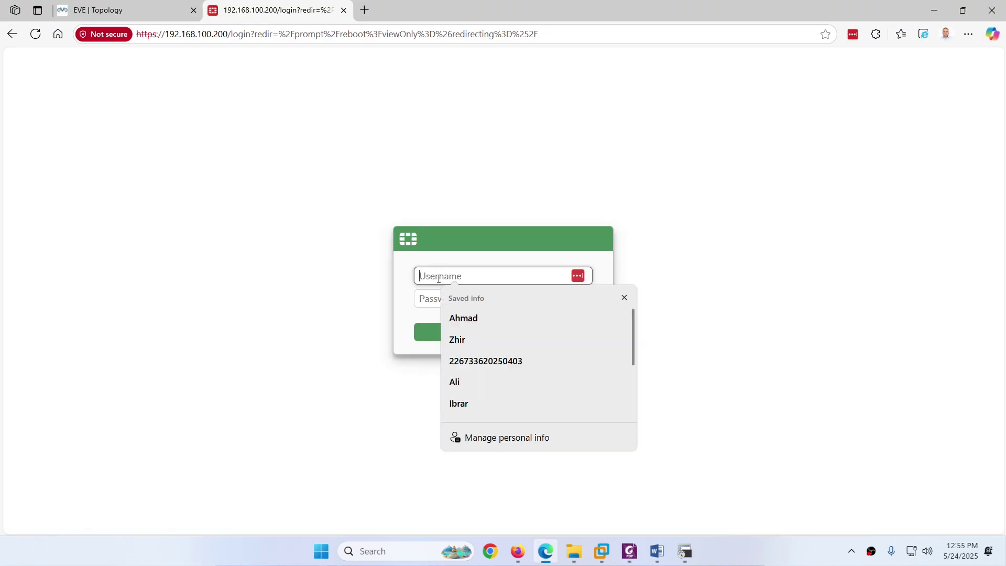
text(admin)
key(Tab)
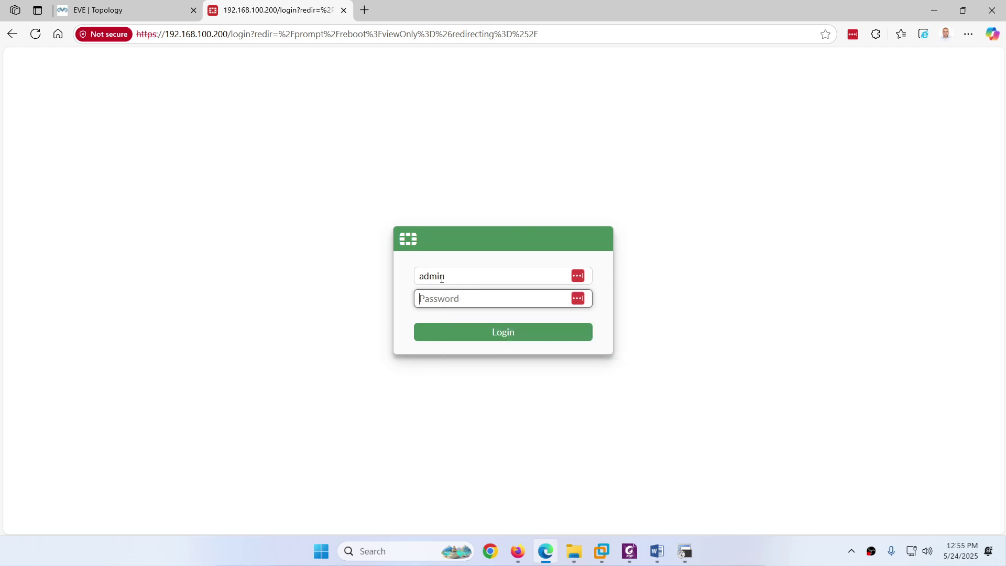
text(a)
key(Return)
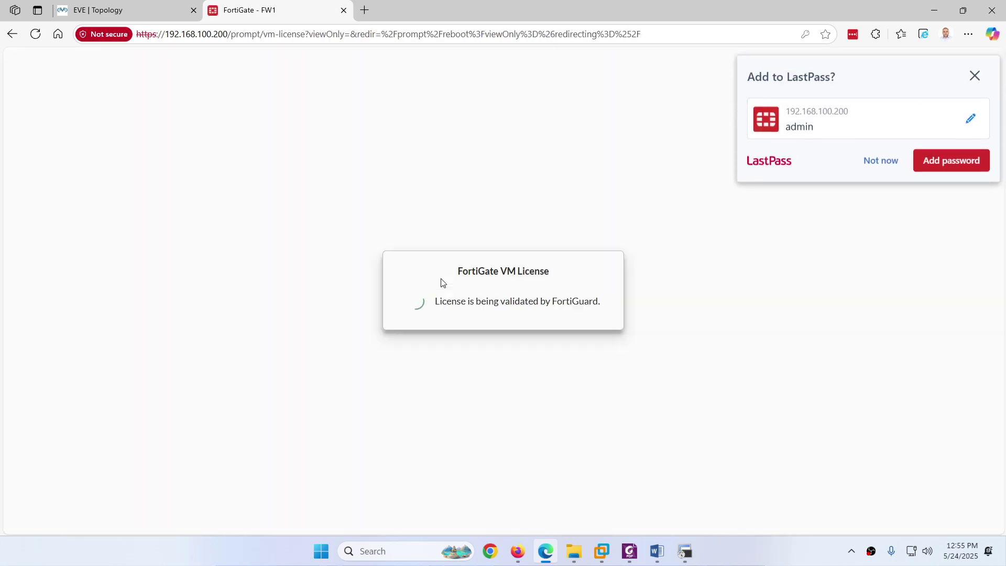
click(889, 153)
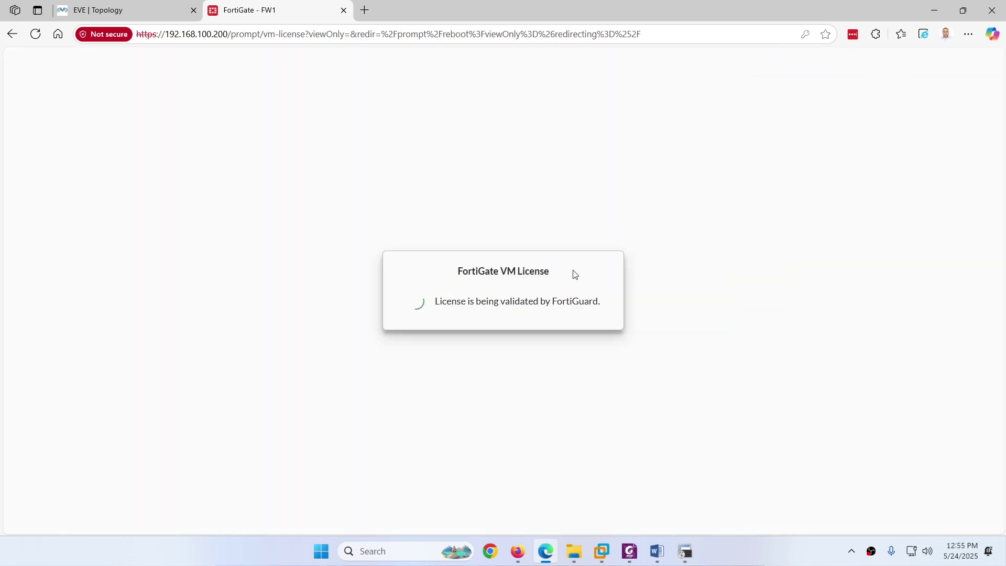
click(629, 551)
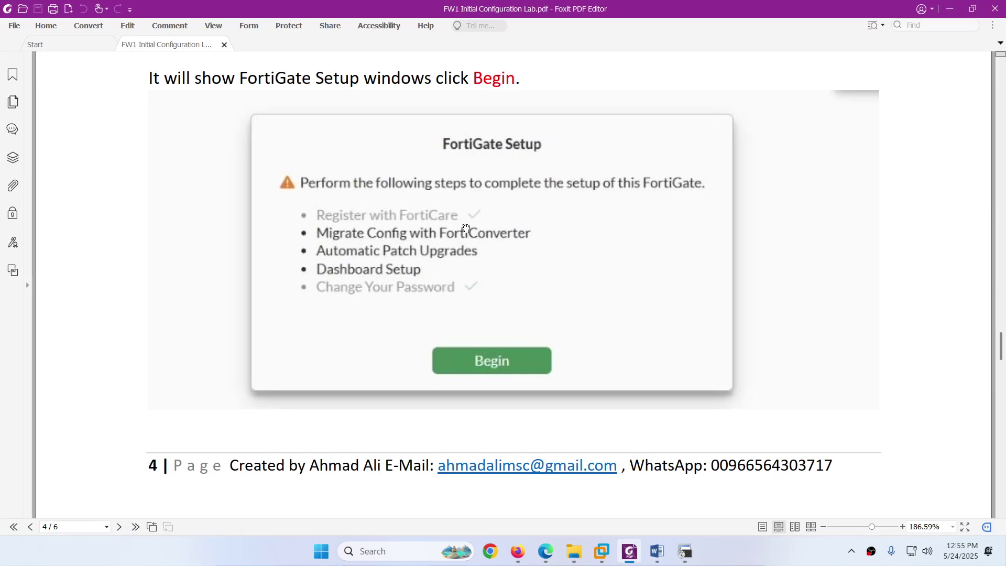
Step: Read the guide's pages 4–5 covering re-login and the FortiGate Setup wizard
scroll(456, 223, down, 3)
scroll(456, 222, down, 6)
scroll(457, 228, up, 10)
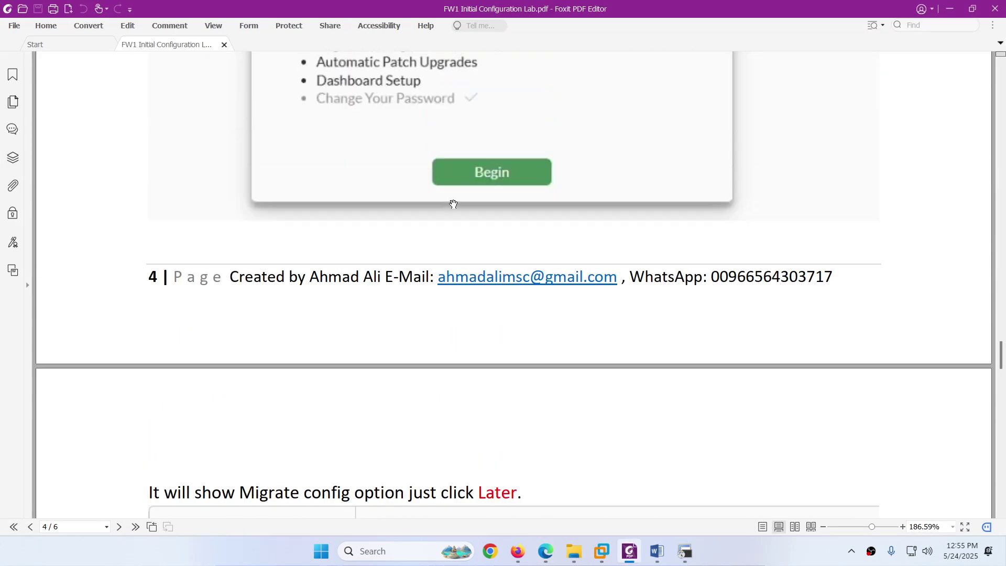
scroll(454, 204, up, 6)
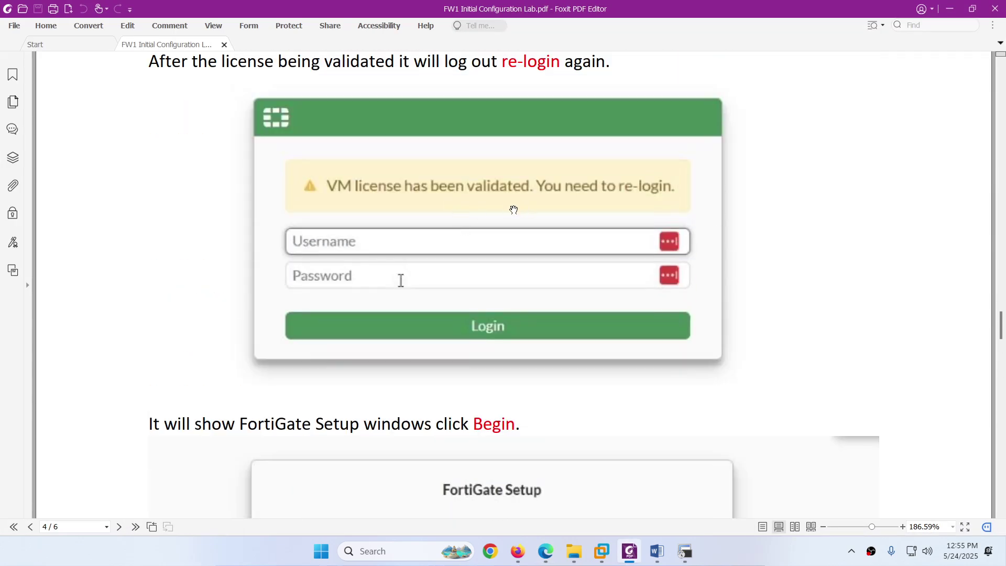
scroll(466, 262, down, 8)
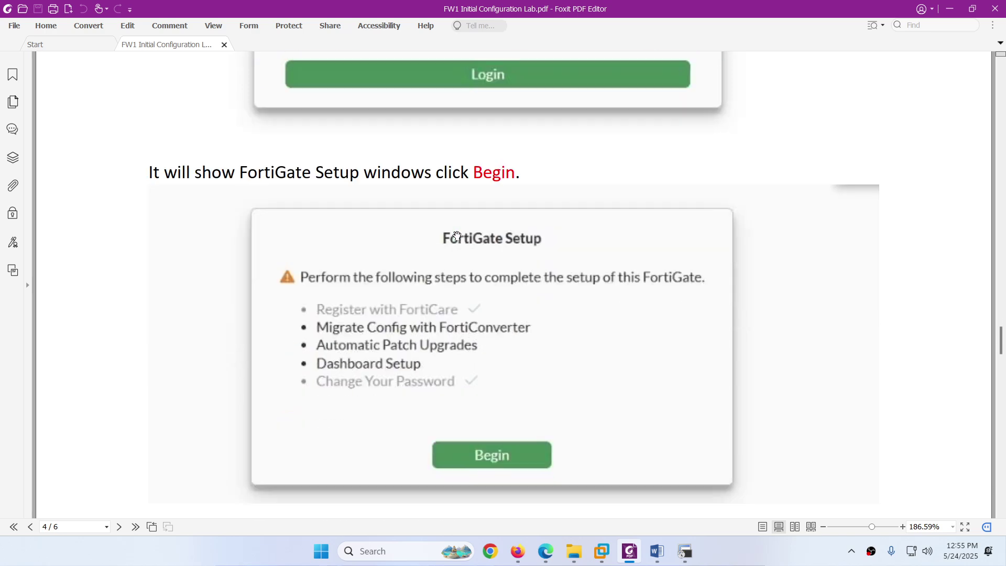
scroll(465, 231, down, 1)
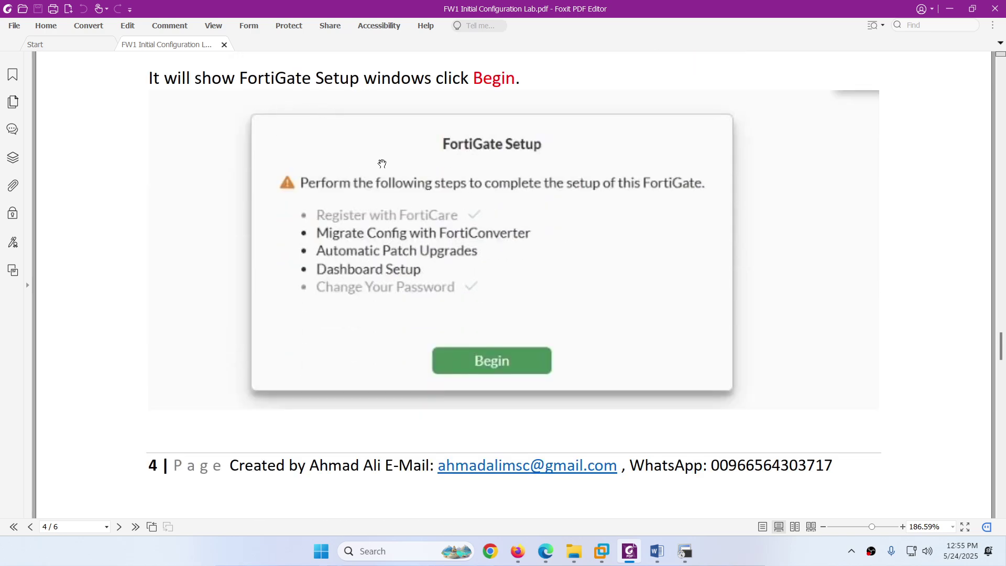
scroll(419, 215, down, 3)
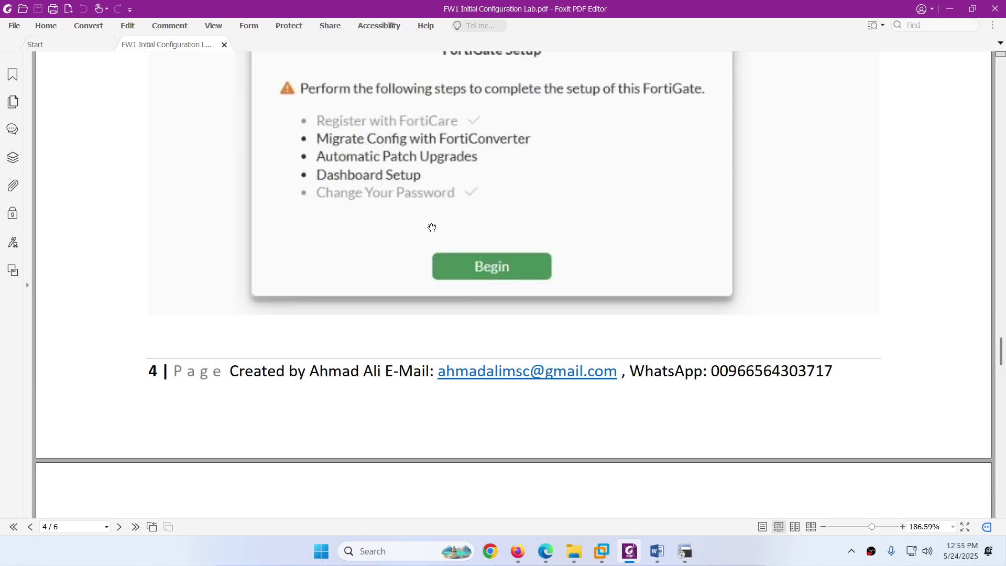
scroll(479, 259, down, 4)
scroll(472, 269, down, 6)
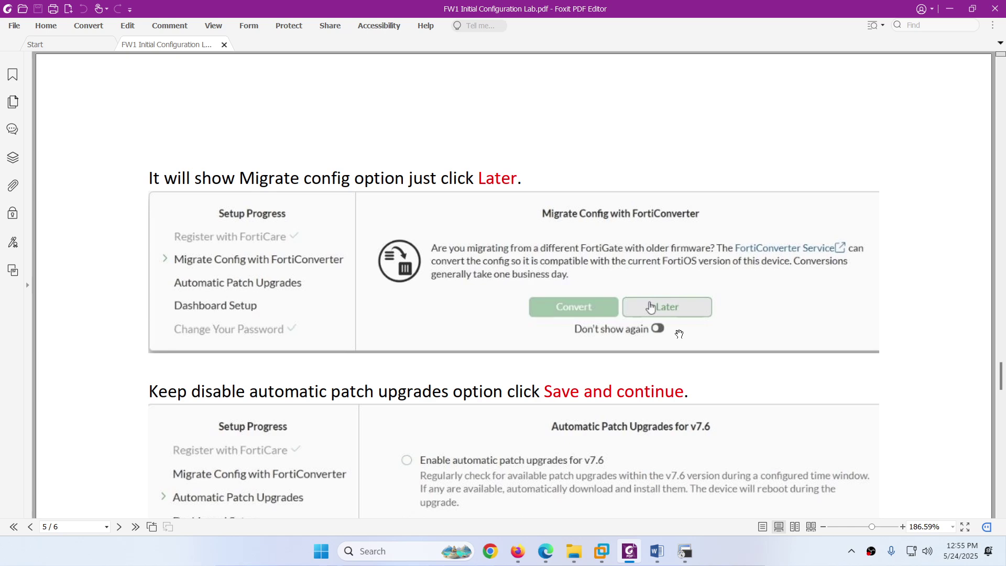
scroll(459, 297, down, 4)
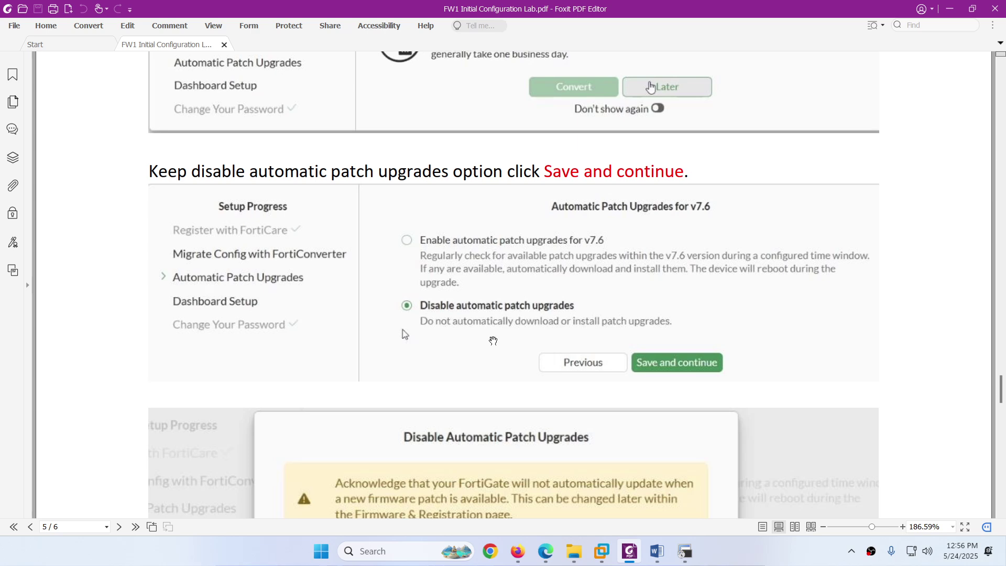
click(544, 550)
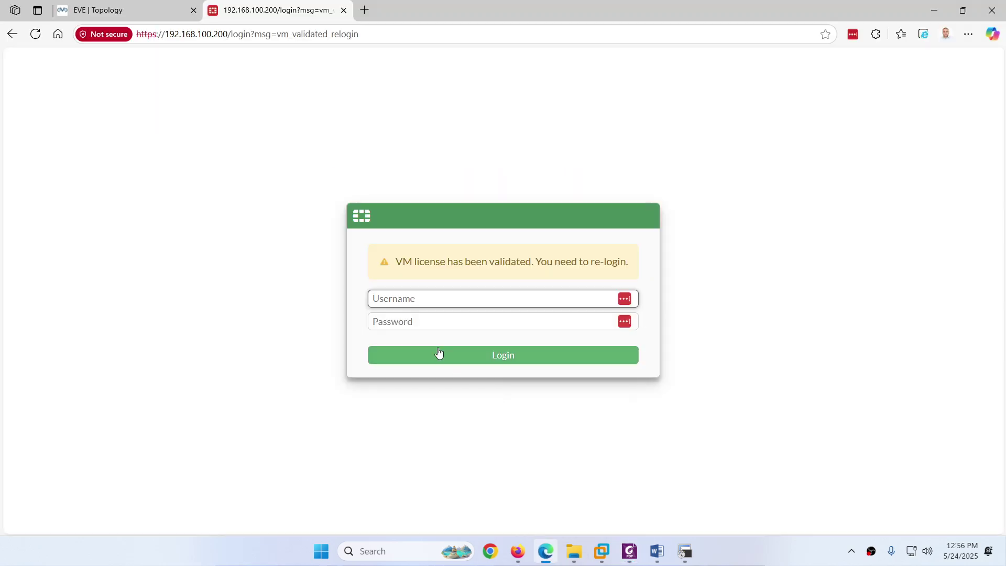
Step: Log back in to FW1 as admin after licence validation and begin the FortiGate Setup wizard
click(409, 305)
text(admin)
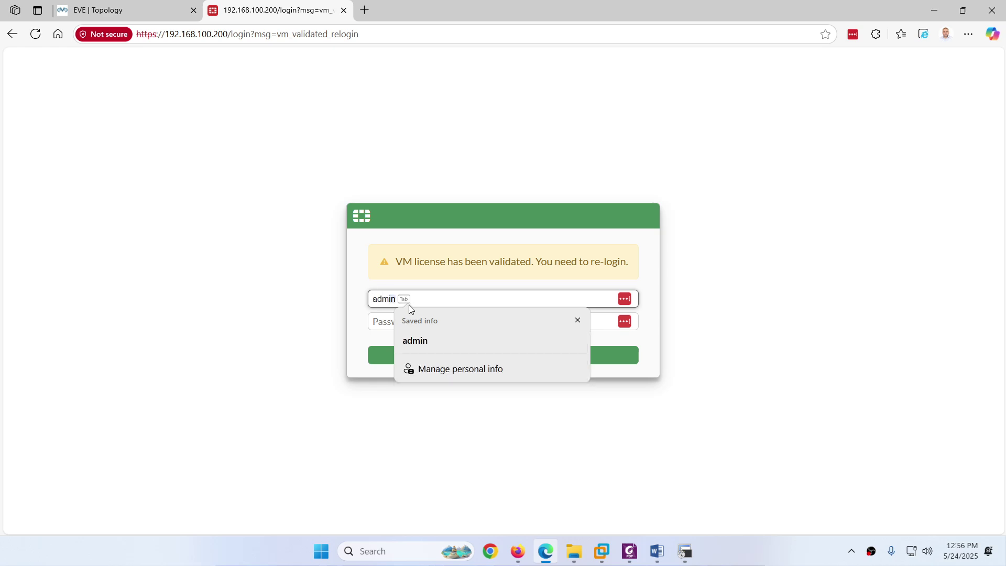
key(Tab)
text(a)
key(Return)
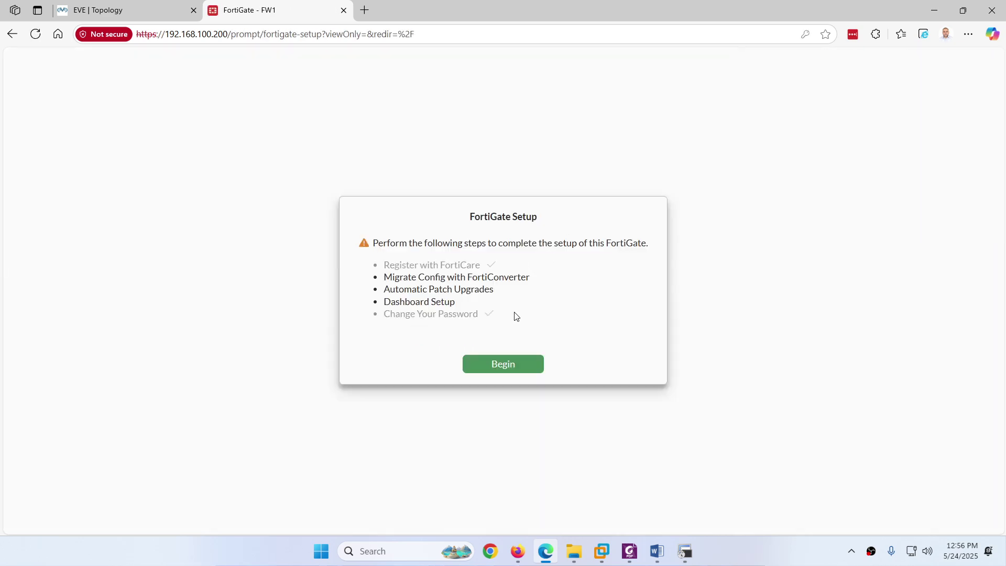
click(504, 365)
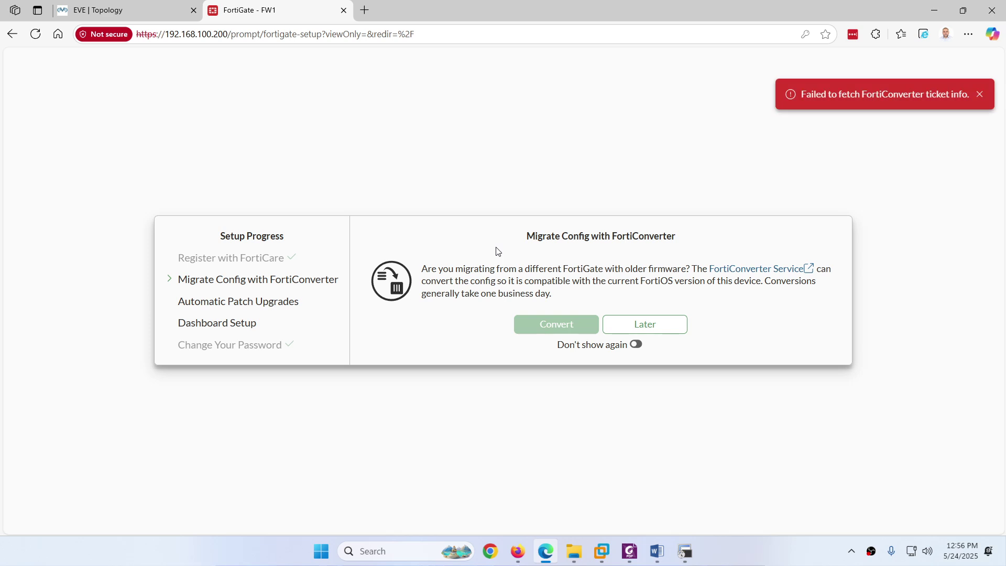
Step: Skip FortiConverter migration, keep automatic patch upgrades disabled, and accept the Optimal dashboard set
click(636, 345)
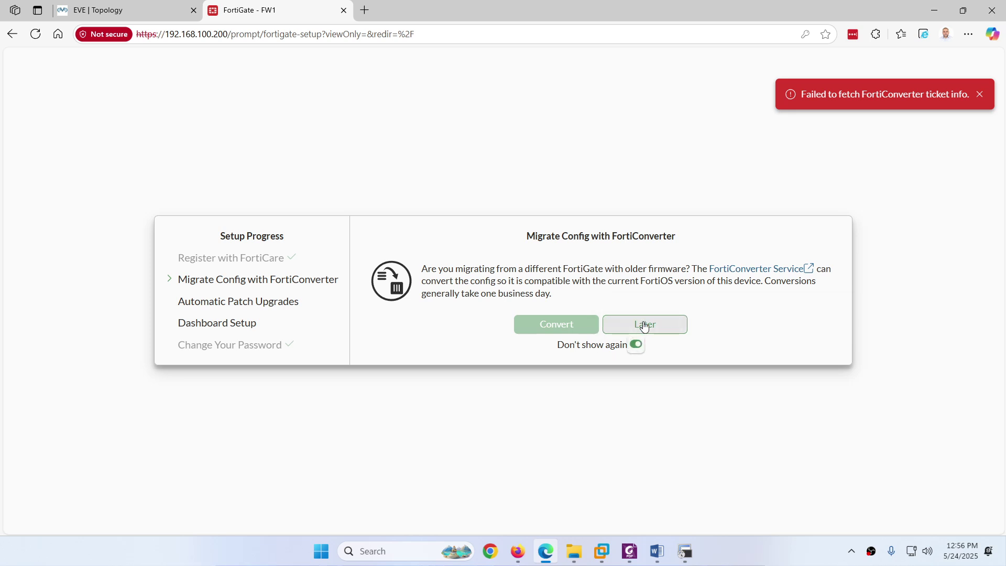
click(644, 324)
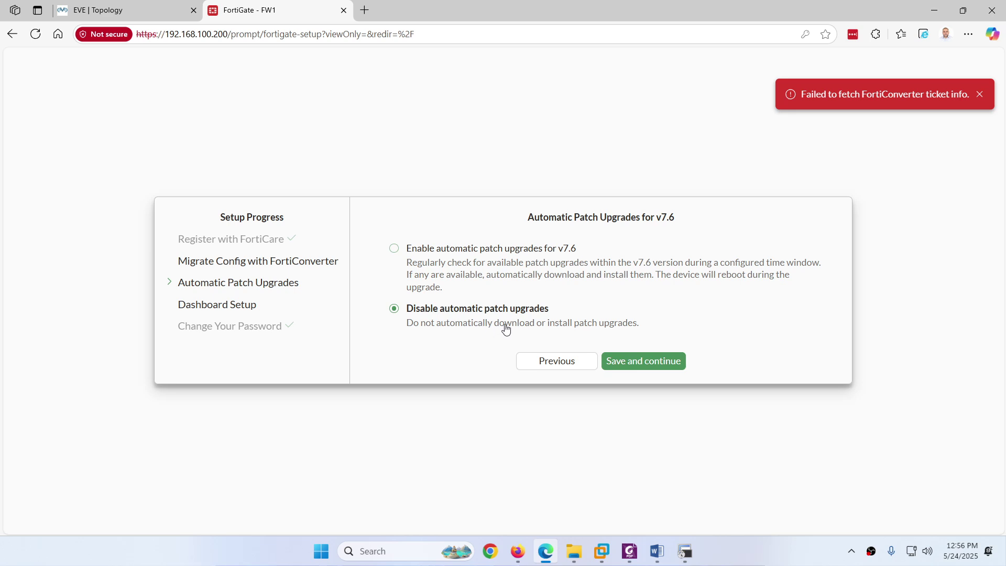
click(635, 364)
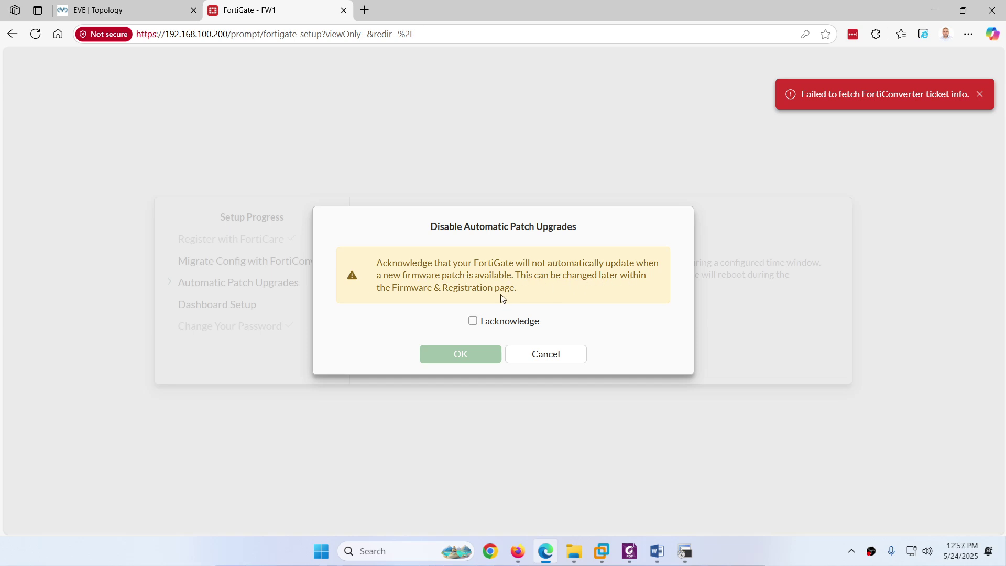
click(472, 322)
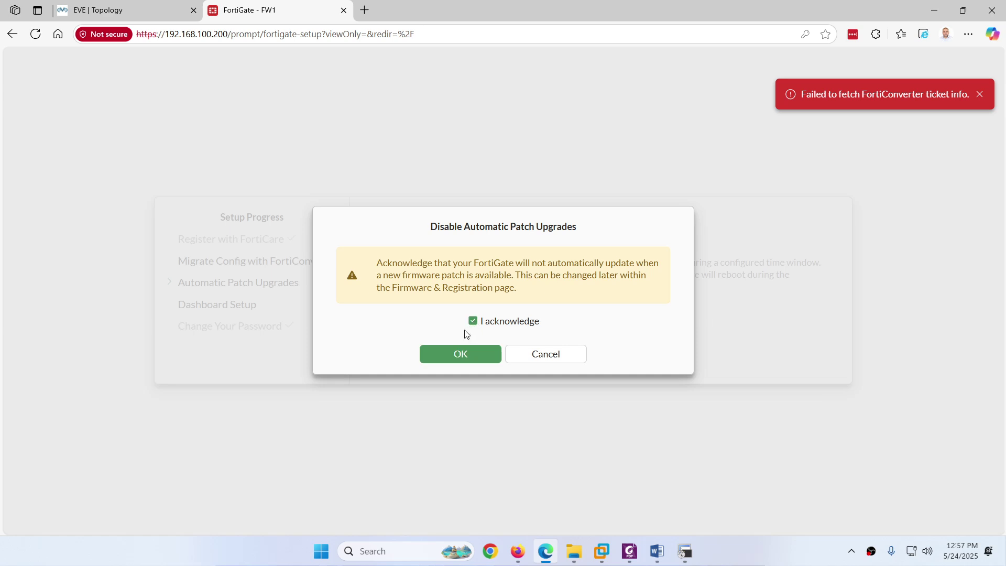
click(460, 353)
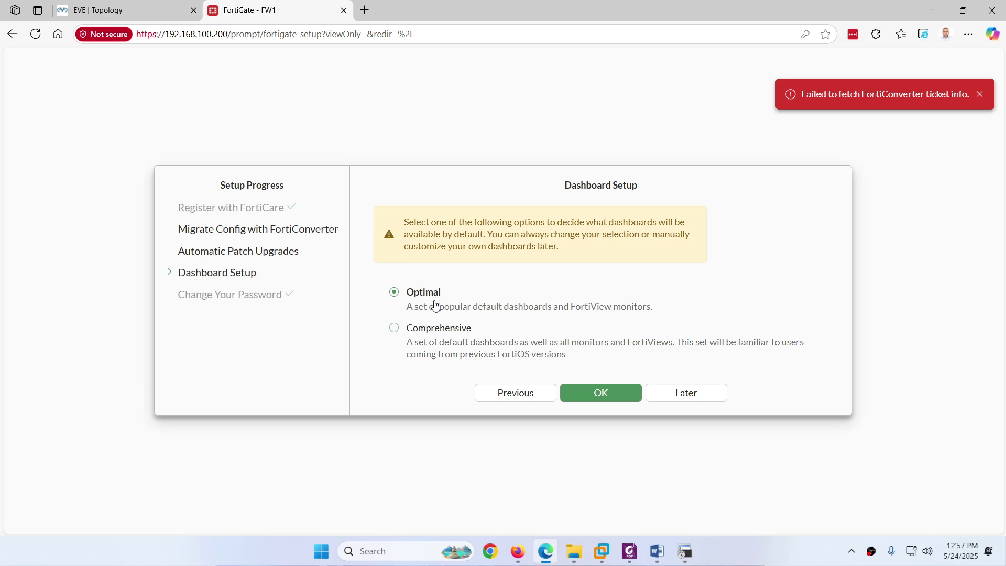
click(601, 396)
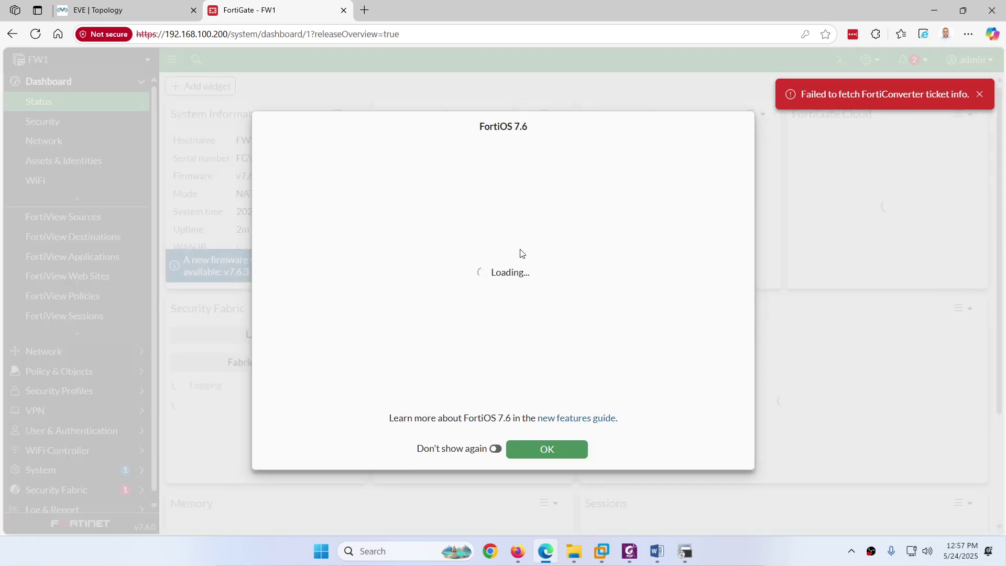
Step: Close the FortiOS 7.6 what's-new dialog for good and dismiss the v7.6.3 firmware notice
click(495, 449)
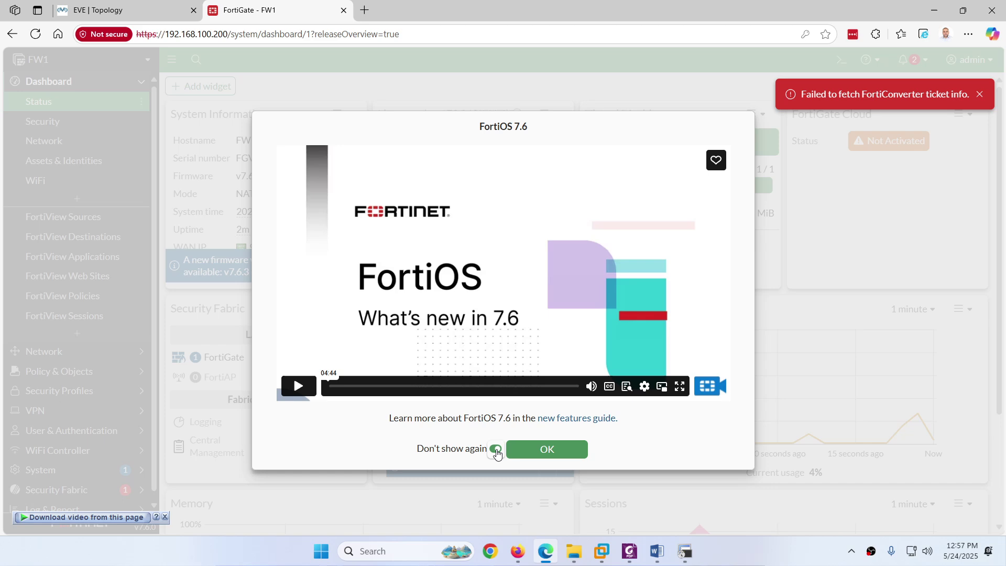
click(545, 449)
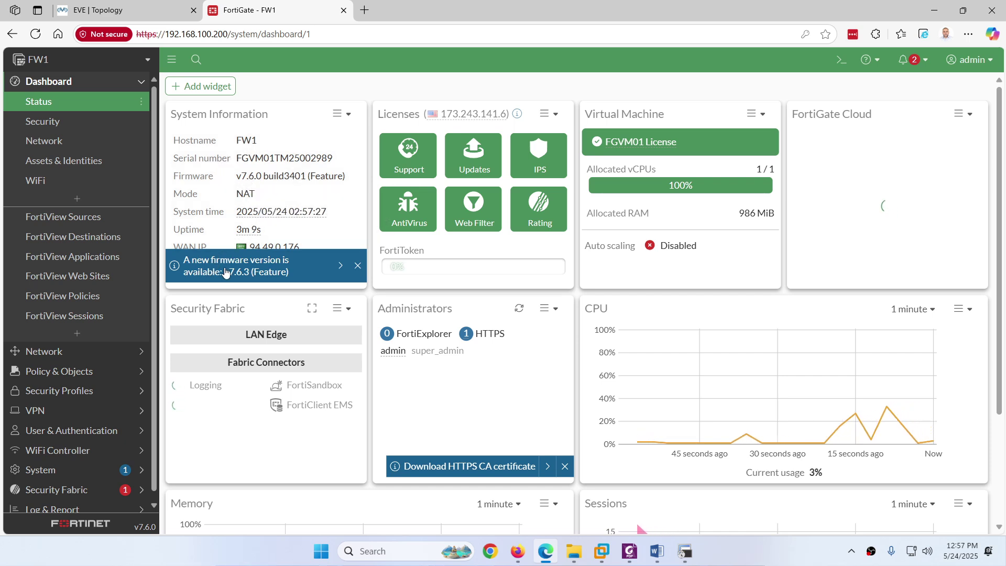
click(356, 270)
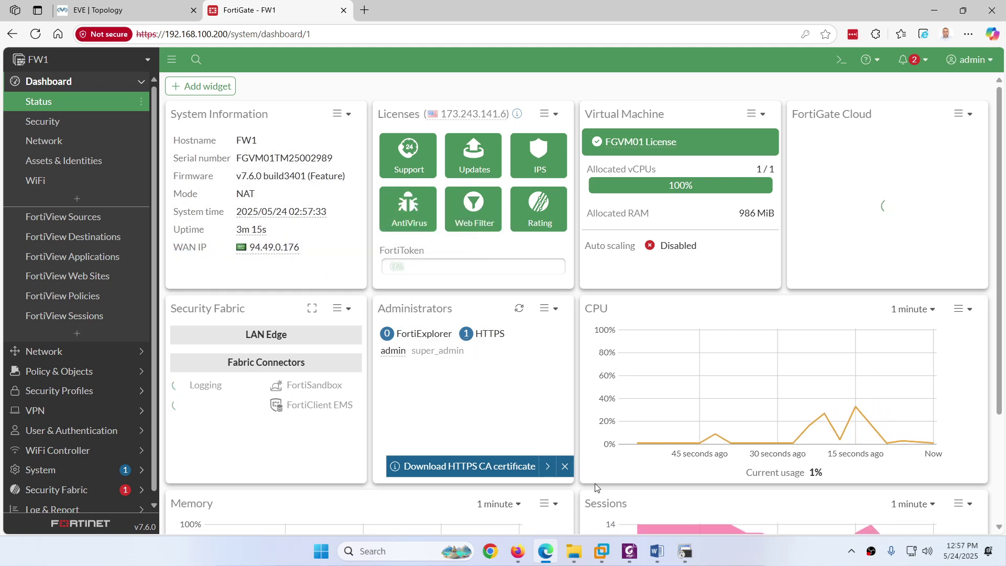
Step: Return the lab guide to page 1's FW1 Initial Configuration topology diagram and subnet table
click(629, 551)
scroll(392, 260, down, 10)
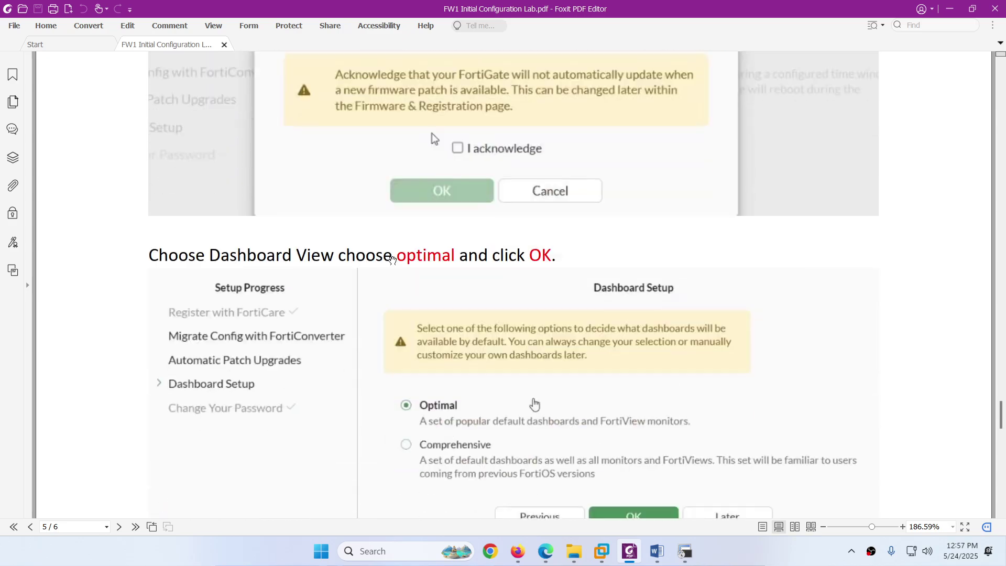
scroll(392, 259, down, 8)
scroll(392, 260, up, 20)
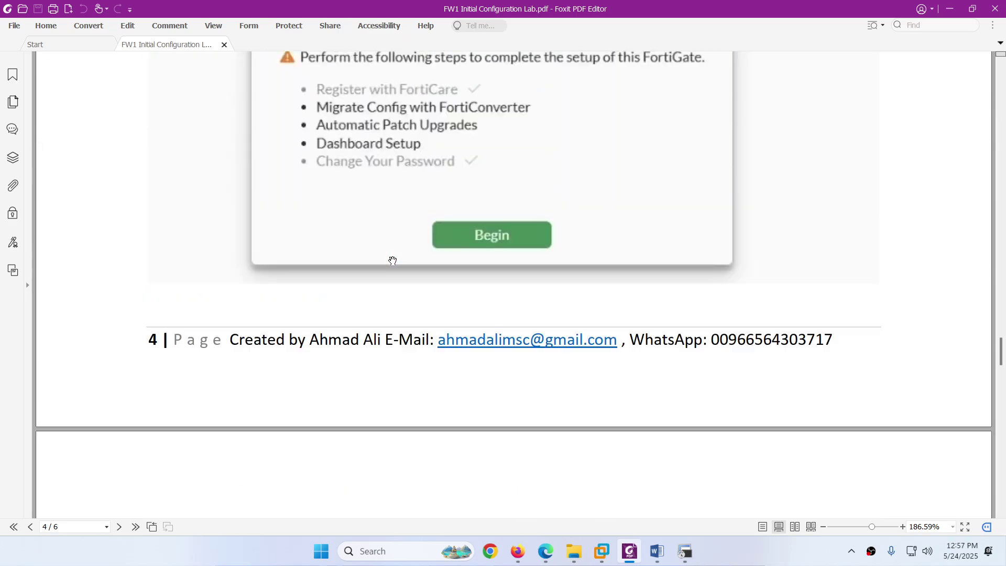
scroll(392, 261, up, 10)
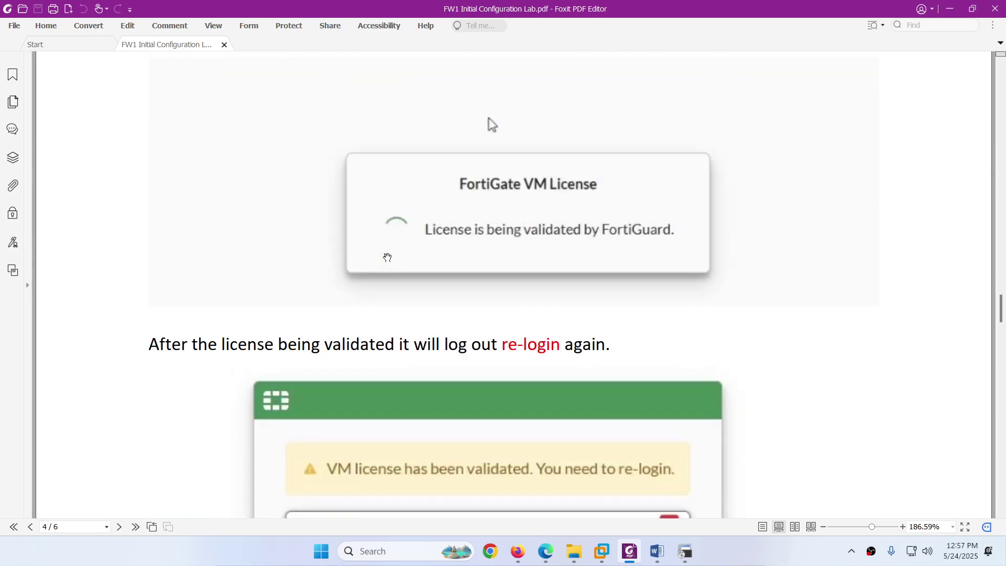
drag(999, 317, 998, 84)
scroll(492, 264, down, 3)
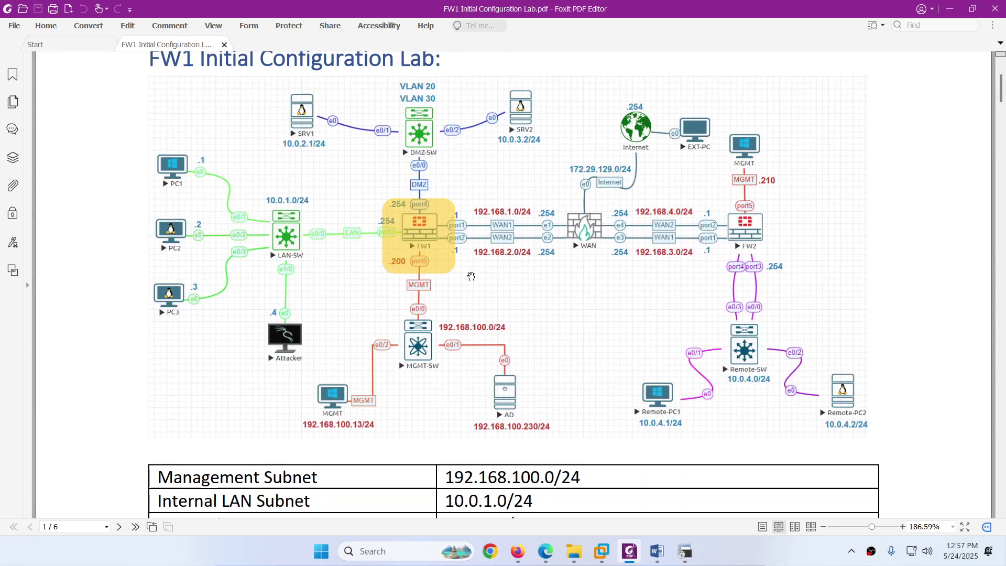